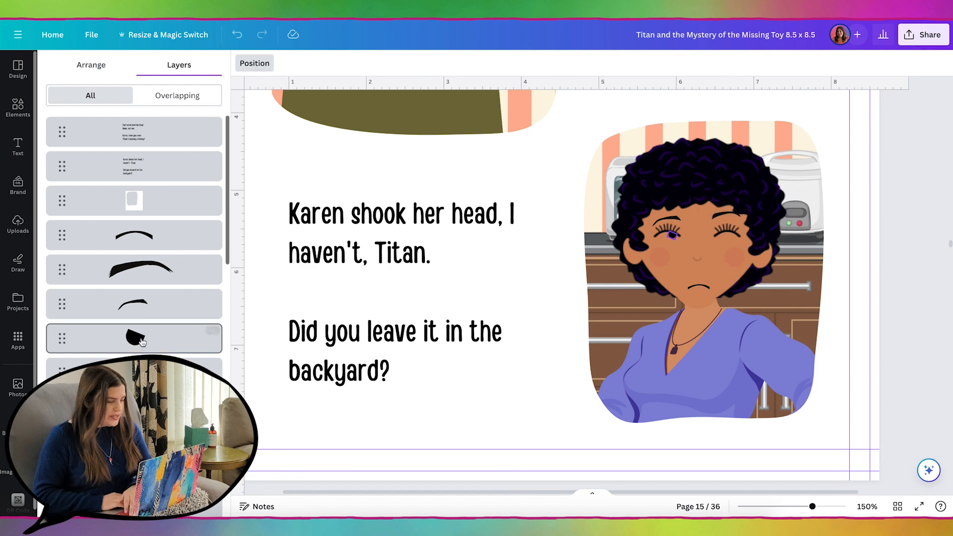
- Delete the notched black pupil shape from the woman's eye in the page 15 illustration
{"action": "left_click", "coordinate": [144, 340]}
{"action": "key", "text": "Delete"}
{"action": "key", "text": "ctrl+z"}
{"action": "key", "text": "ctrl+z"}
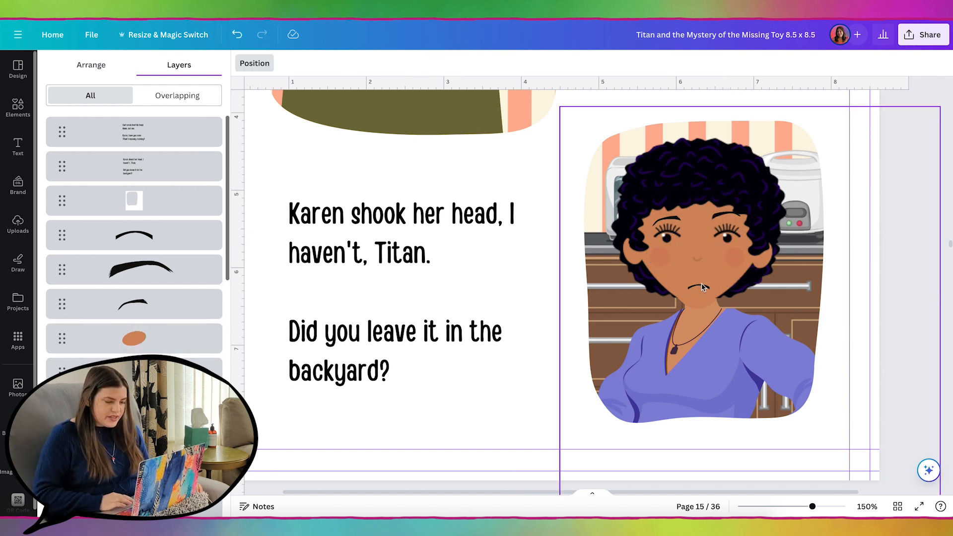
- Turn the woman's frown line into a smile curve, then delete that mouth graphic from her face
{"action": "left_click", "coordinate": [133, 241]}
{"action": "left_click_drag", "start_coordinate": [688, 316], "coordinate": [711, 248]}
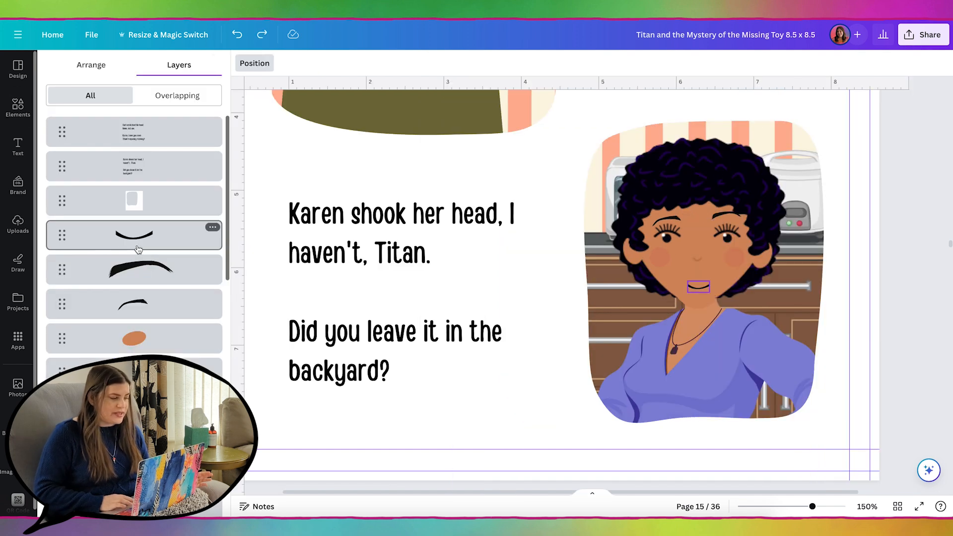
{"action": "left_click", "coordinate": [138, 249]}
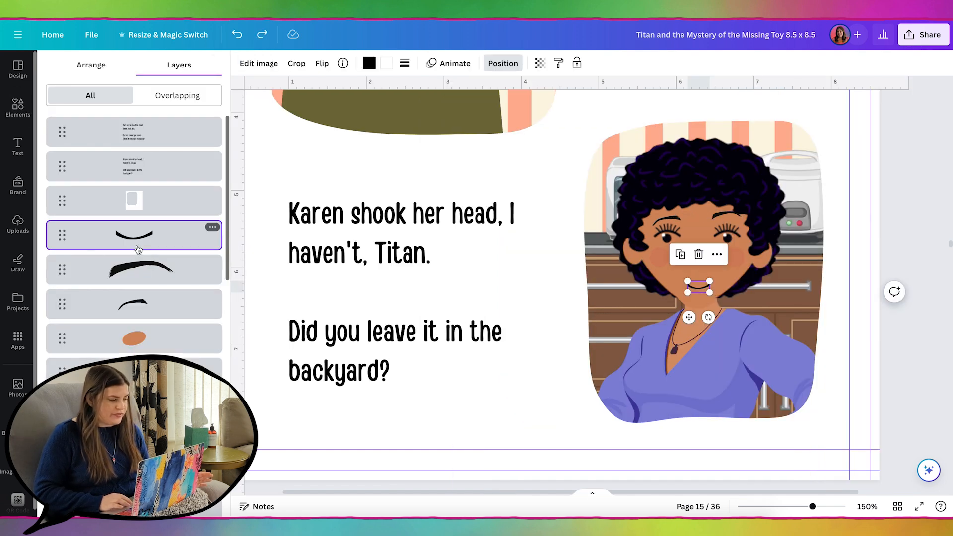
{"action": "key", "text": "Delete"}
- Add the closed pink lips graphic, shrink it to fit the woman's mouth area and adjust its colour
{"action": "left_click", "coordinate": [130, 238]}
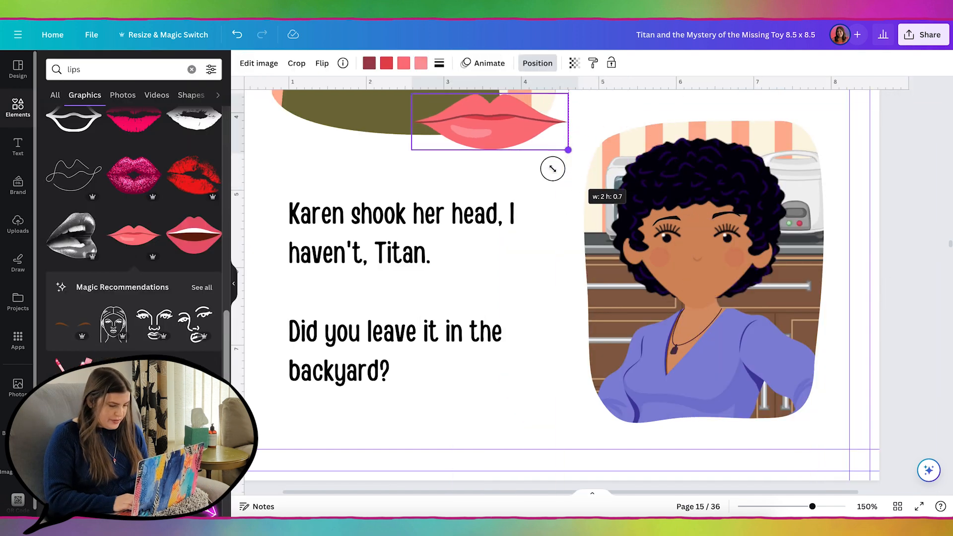
{"action": "left_click_drag", "start_coordinate": [575, 174], "coordinate": [490, 144]}
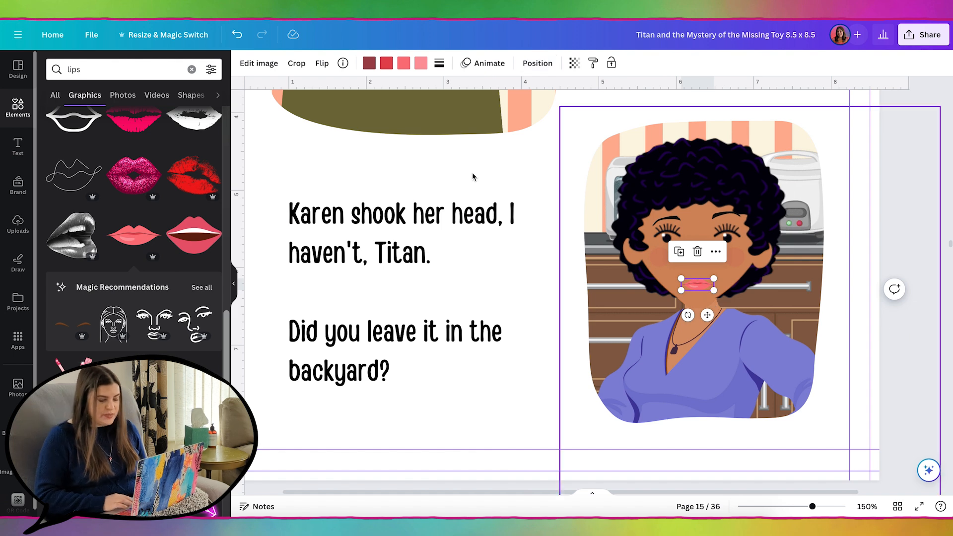
{"action": "left_click", "coordinate": [403, 63]}
{"action": "left_click", "coordinate": [179, 341]}
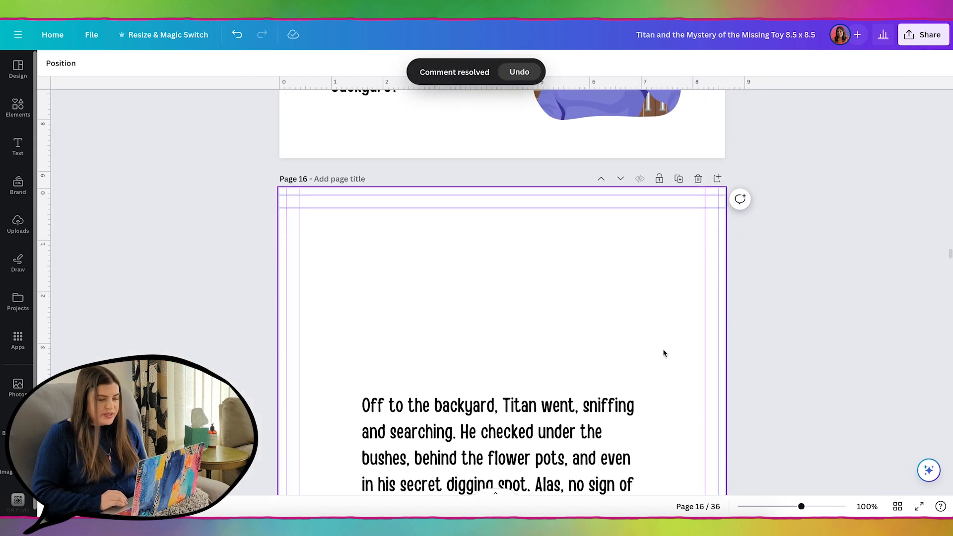
- Remove the blank line at the end of the backyard text on page 16
{"action": "scroll", "coordinate": [814, 383], "scroll_direction": "down", "scroll_amount": 4}
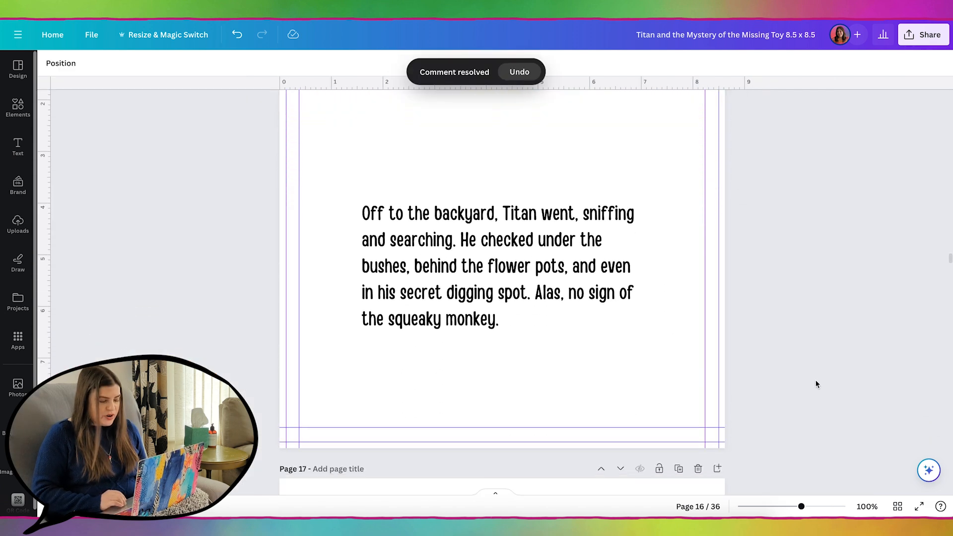
{"action": "scroll", "coordinate": [816, 383], "scroll_direction": "down", "scroll_amount": 3}
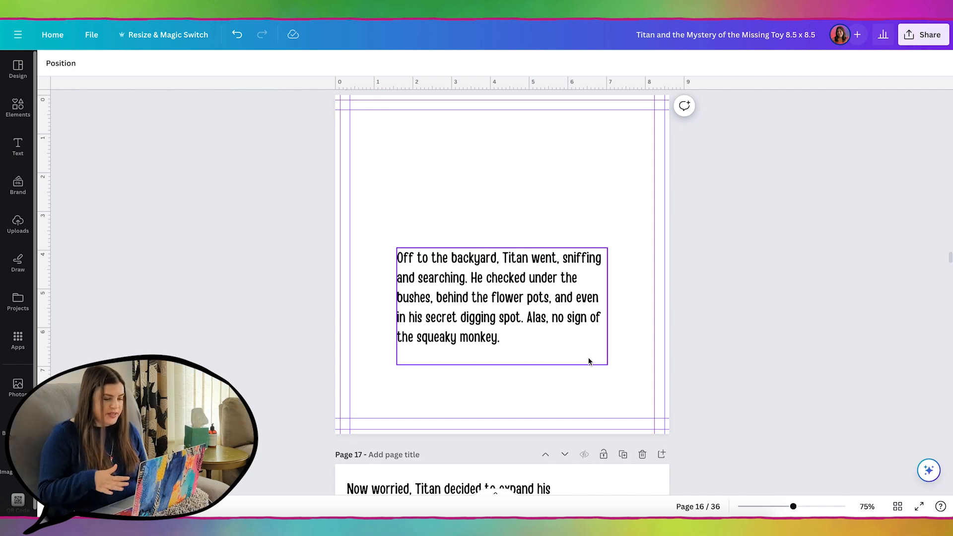
{"action": "double_click", "coordinate": [566, 357]}
{"action": "key", "text": "BackSpace"}
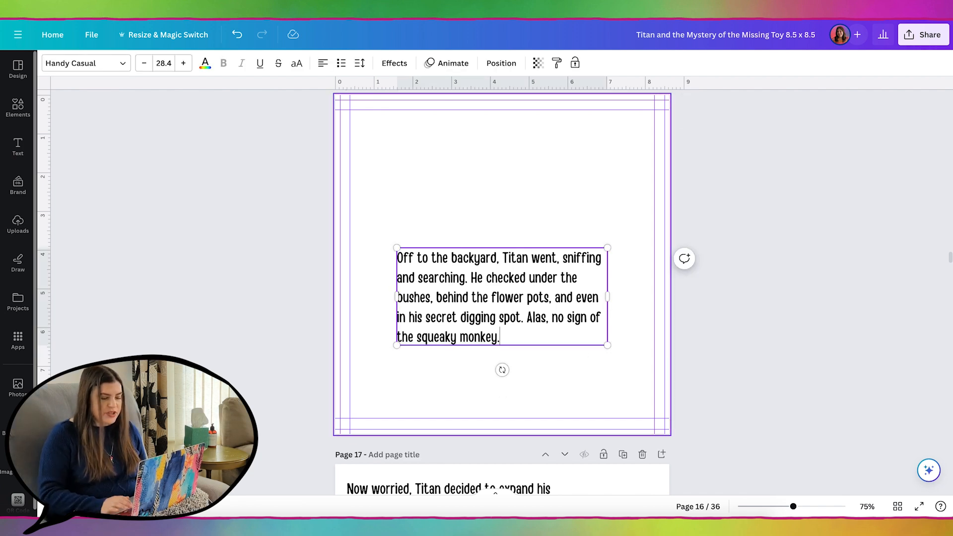
{"action": "left_click", "coordinate": [883, 334]}
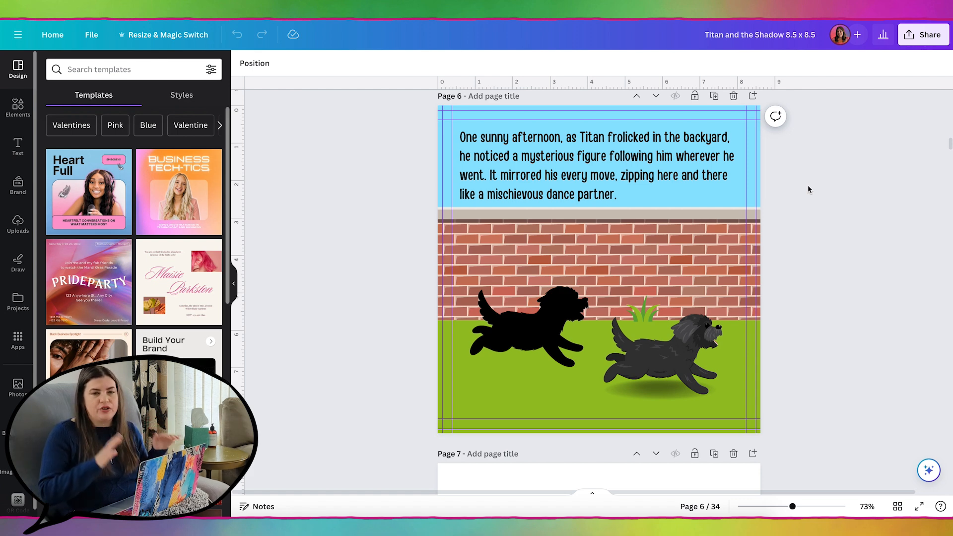
- Copy the brick wall and green lawn from page 6 of "Titan and the Shadow" onto page 16 of the Missing Toy book
{"action": "left_click_drag", "start_coordinate": [795, 167], "coordinate": [745, 437]}
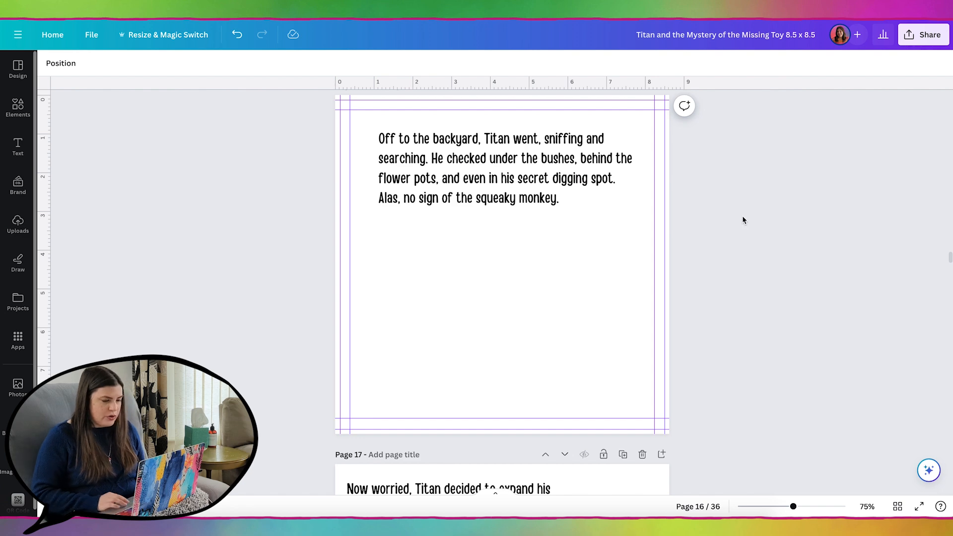
{"action": "left_click", "coordinate": [586, 301]}
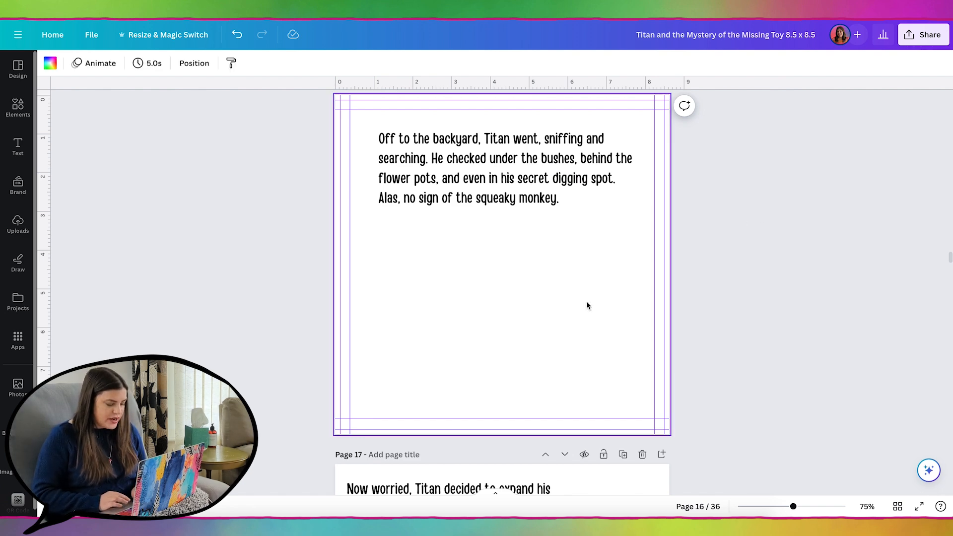
{"action": "key", "text": "ctrl+v"}
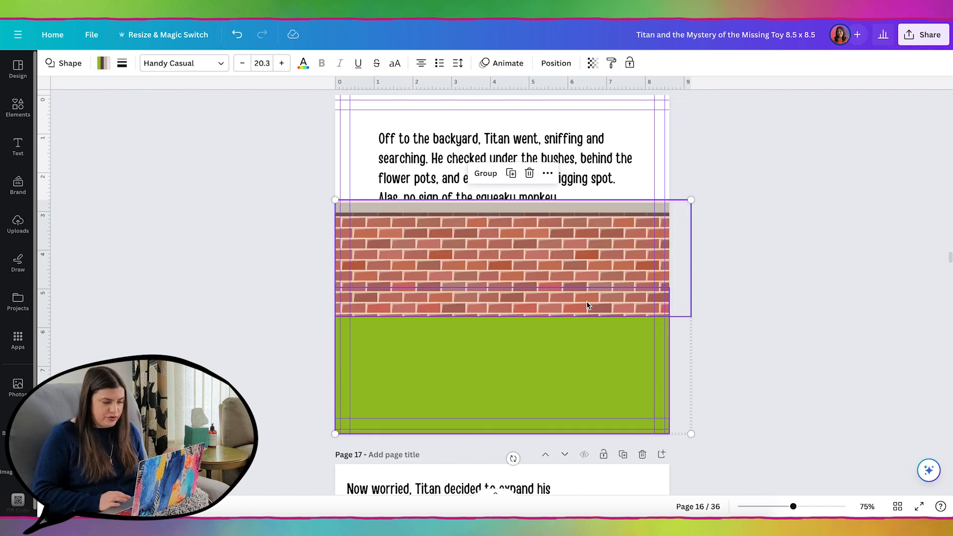
{"action": "left_click", "coordinate": [745, 174]}
{"action": "left_click", "coordinate": [641, 274]}
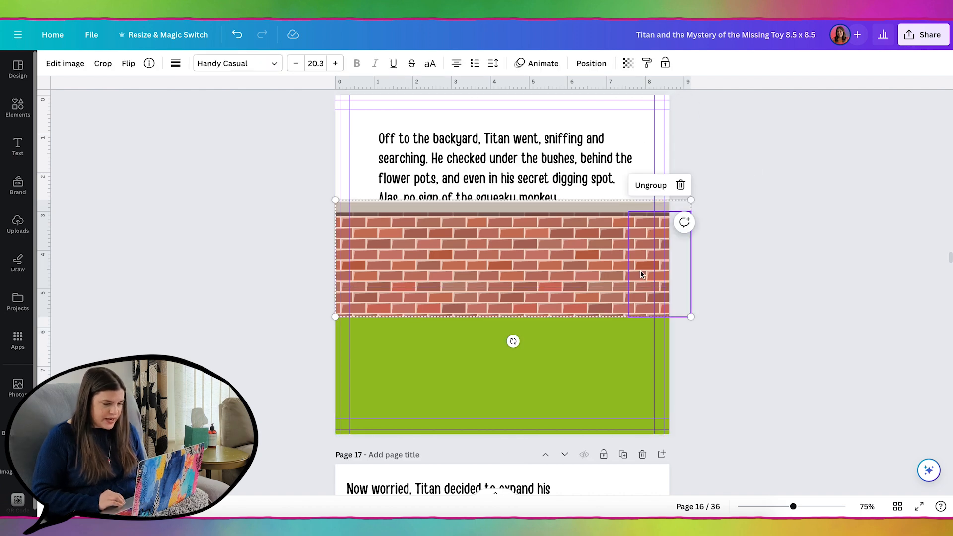
{"action": "left_click", "coordinate": [707, 264]}
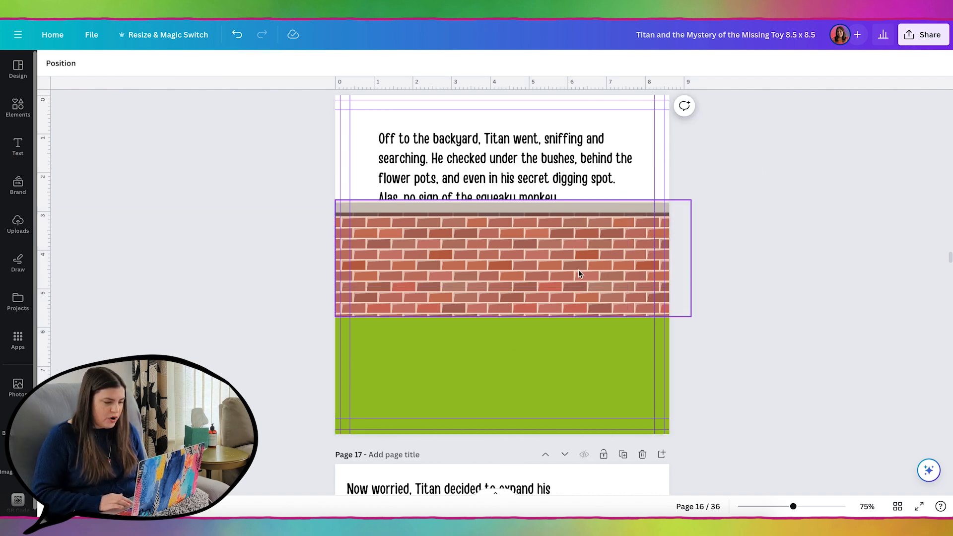
- Set the background of page 16 to light blue as the sky
{"action": "left_click", "coordinate": [645, 128]}
{"action": "left_click", "coordinate": [50, 62]}
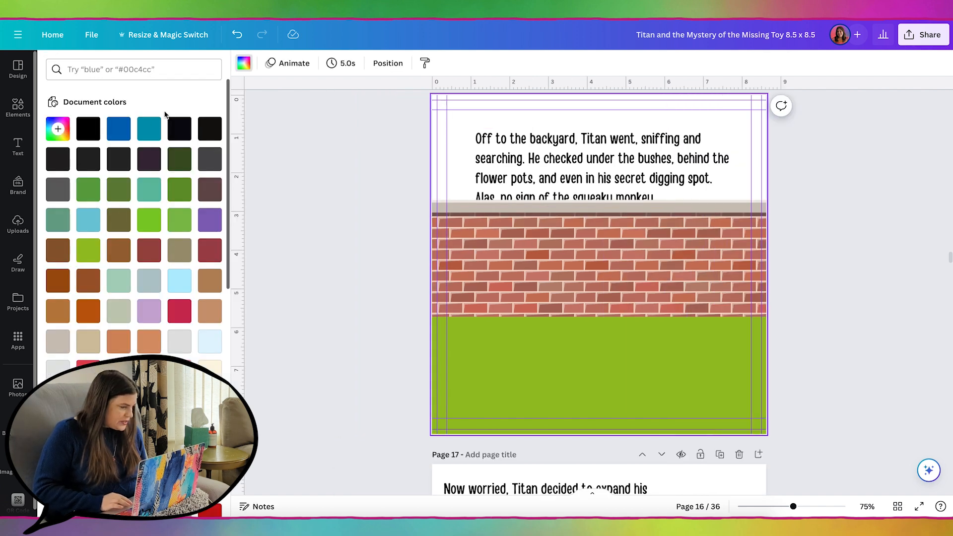
{"action": "left_click", "coordinate": [88, 220]}
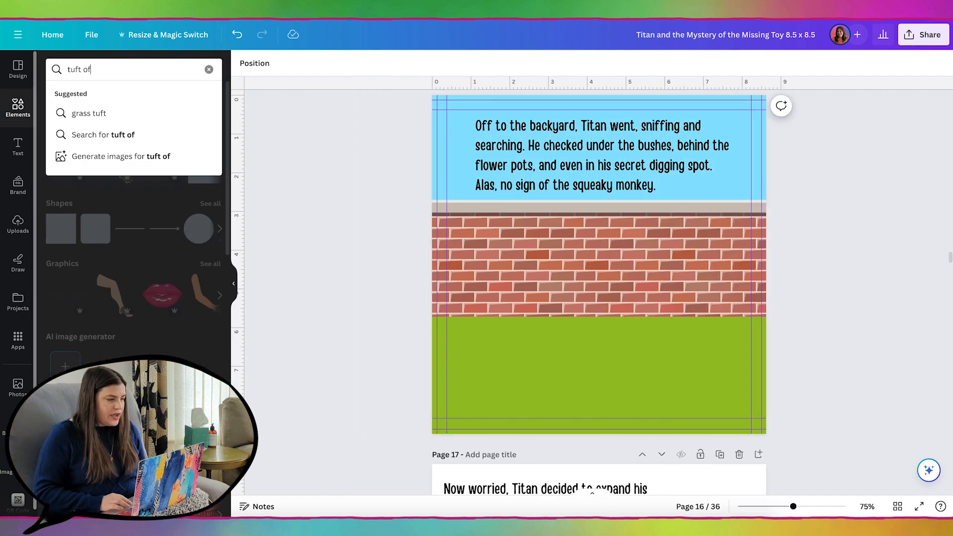
- Search elements for "tuft of grass", place a wide tuft at the wall's base and match its colour to the lawn
{"action": "type", "text": "ass"}
{"action": "key", "text": "Return"}
{"action": "left_click", "coordinate": [114, 188]}
{"action": "left_click_drag", "start_coordinate": [665, 224], "coordinate": [517, 300]}
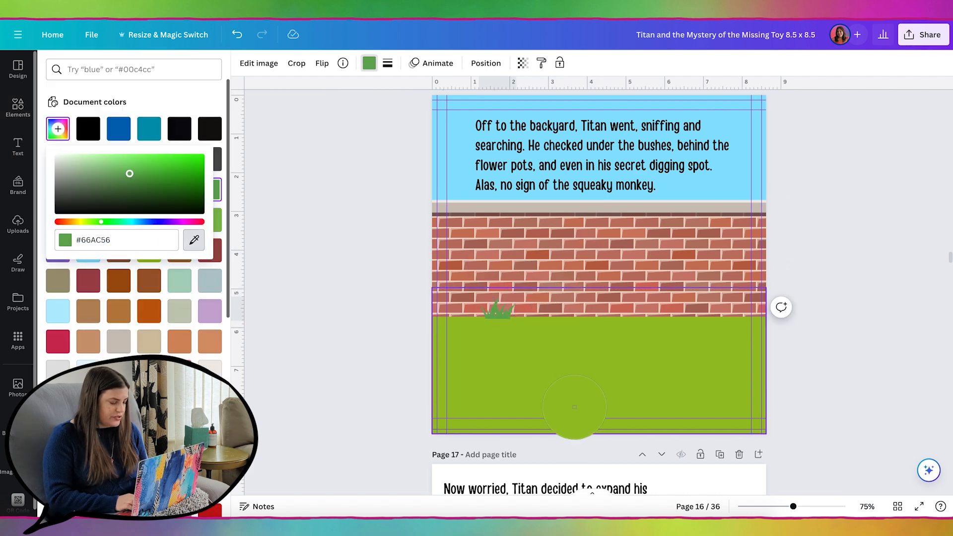
{"action": "left_click", "coordinate": [549, 359]}
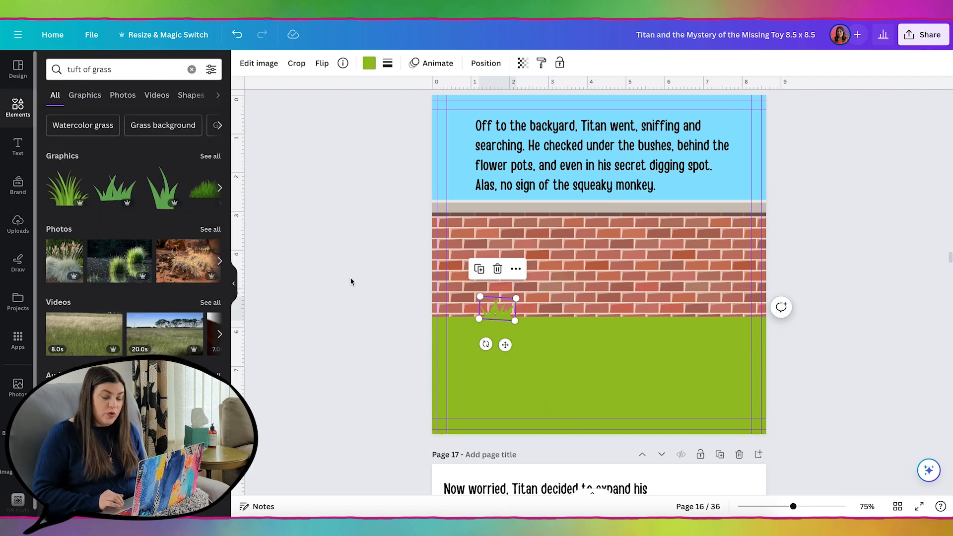
- Add a second, taller grass tuft at the wall's base, shrink it and colour it lawn green #9AC125
{"action": "left_click", "coordinate": [163, 188]}
{"action": "left_click_drag", "start_coordinate": [649, 159], "coordinate": [574, 300]}
{"action": "left_click_drag", "start_coordinate": [571, 355], "coordinate": [676, 332]}
{"action": "left_click_drag", "start_coordinate": [676, 332], "coordinate": [656, 351]}
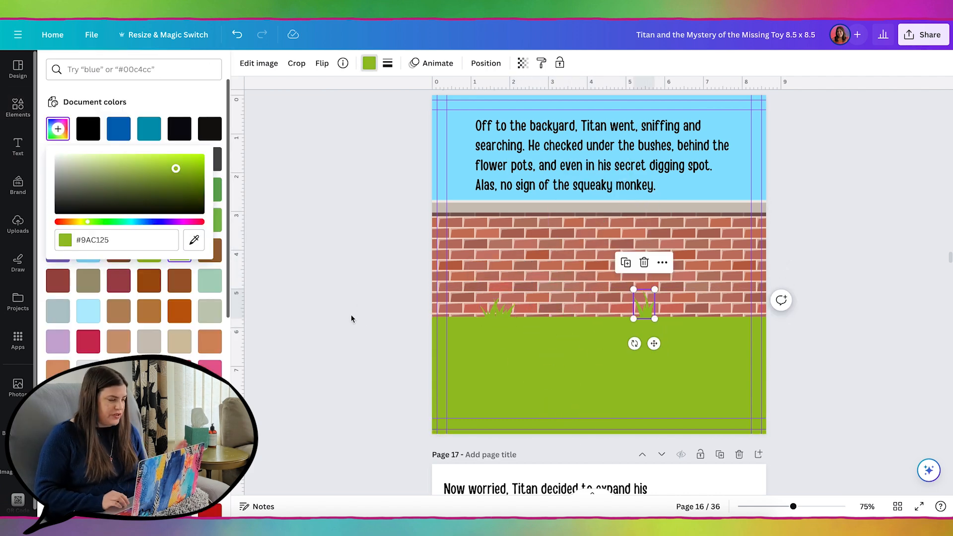
{"action": "left_click", "coordinate": [348, 314]}
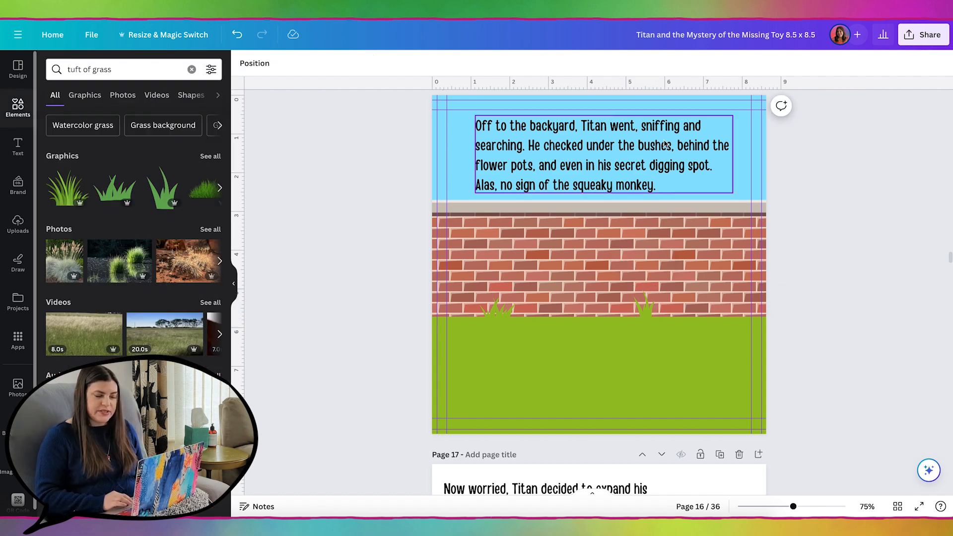
- Search graphics for "bush" and place the yellow-flowered bush against the wall, running off the page's right edge
{"action": "left_click", "coordinate": [113, 69]}
{"action": "left_click_drag", "start_coordinate": [113, 69], "coordinate": [61, 64]}
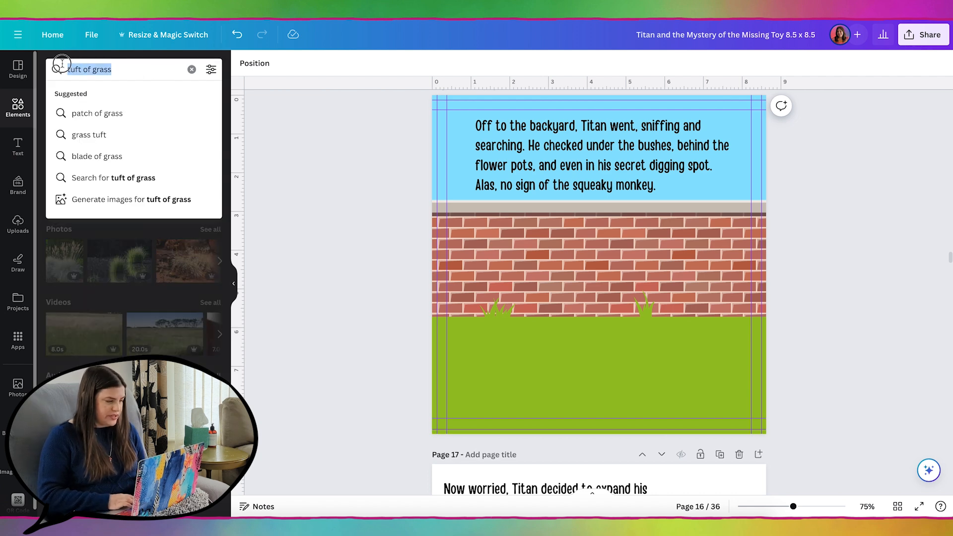
{"action": "type", "text": "bush"}
{"action": "key", "text": "Return"}
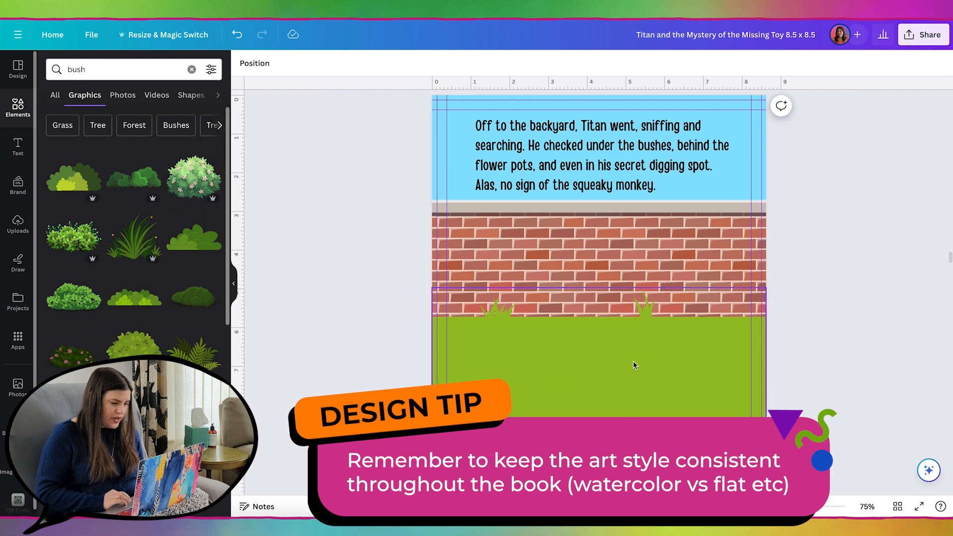
{"action": "scroll", "coordinate": [153, 329], "scroll_direction": "down", "scroll_amount": 2}
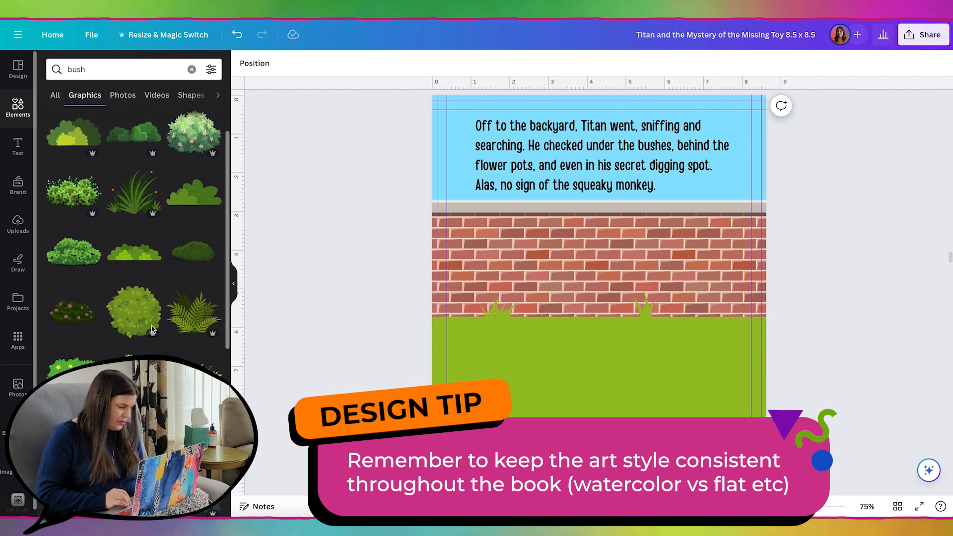
{"action": "left_click_drag", "start_coordinate": [74, 331], "coordinate": [734, 293]}
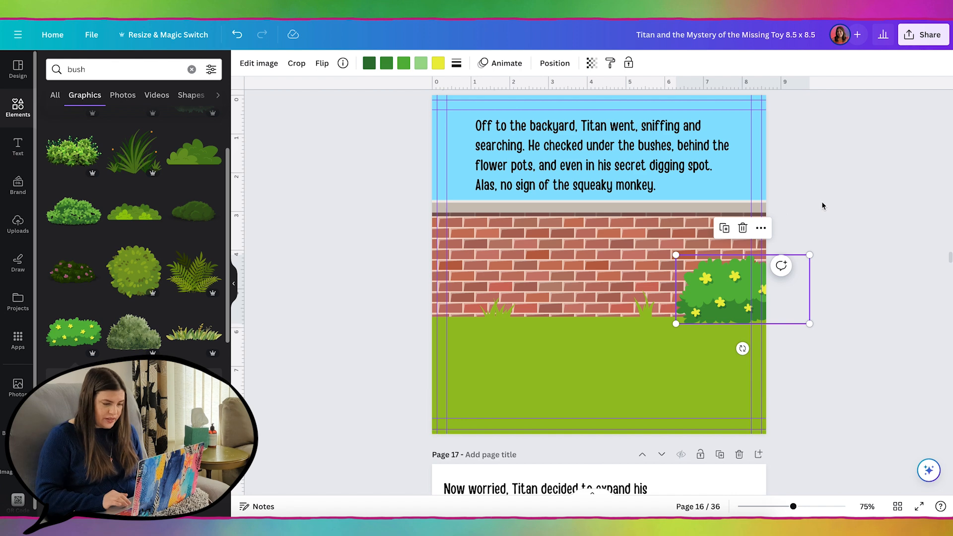
- Recolour the bush's yellow flowers to pink
{"action": "left_click", "coordinate": [437, 62]}
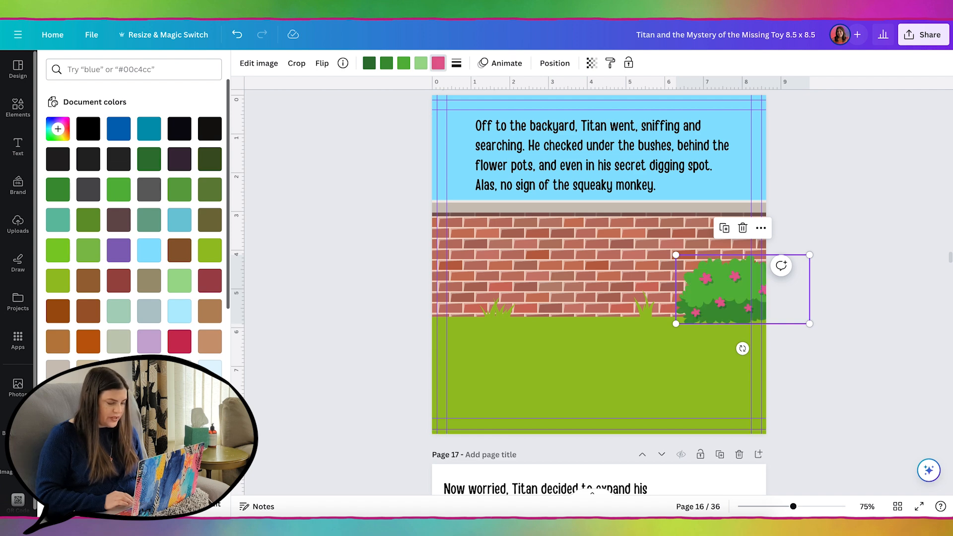
{"action": "left_click", "coordinate": [69, 138]}
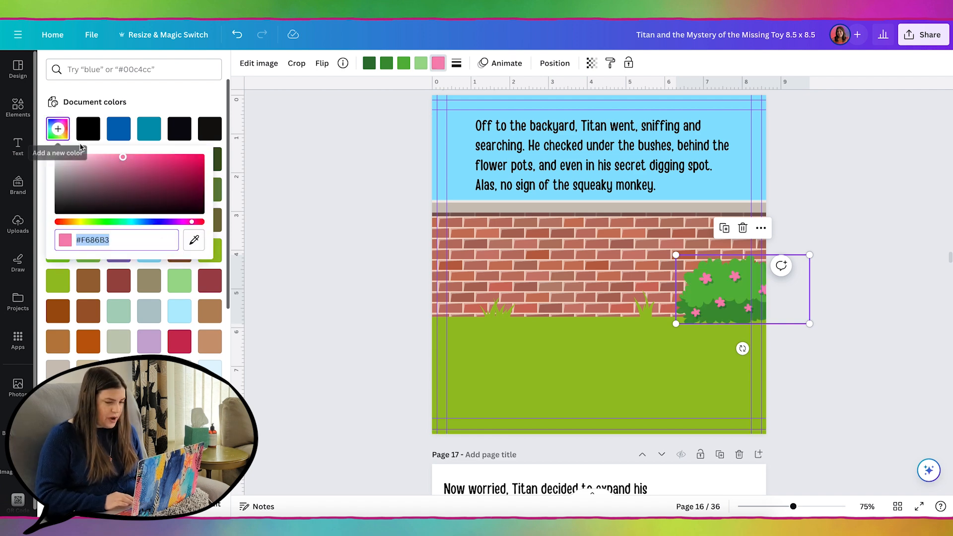
{"action": "key", "text": "Escape"}
- Search graphics for "flower pot" and place shrunken tulip and white-flower pots along the wall's base near the page's left edge
{"action": "left_click", "coordinate": [69, 69]}
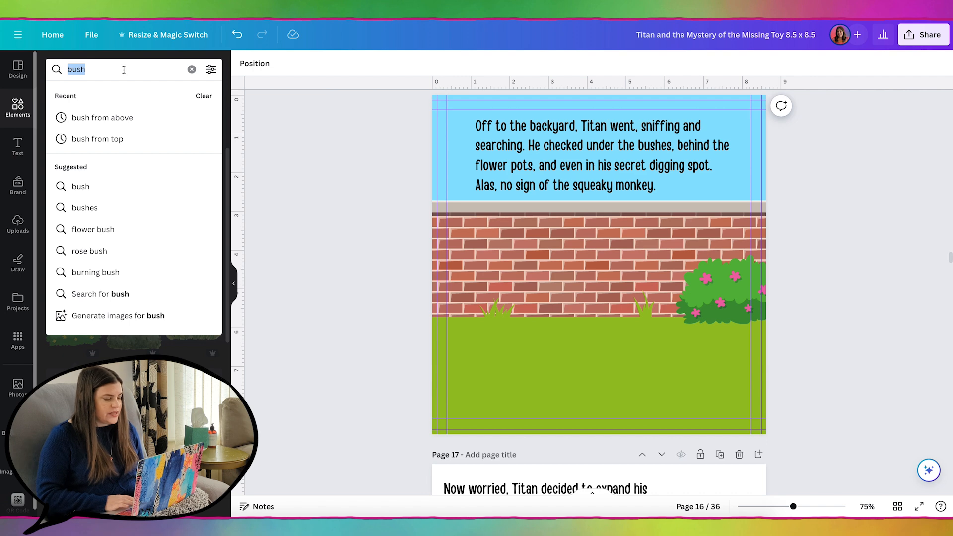
{"action": "type", "text": "flower pot"}
{"action": "key", "text": "Return"}
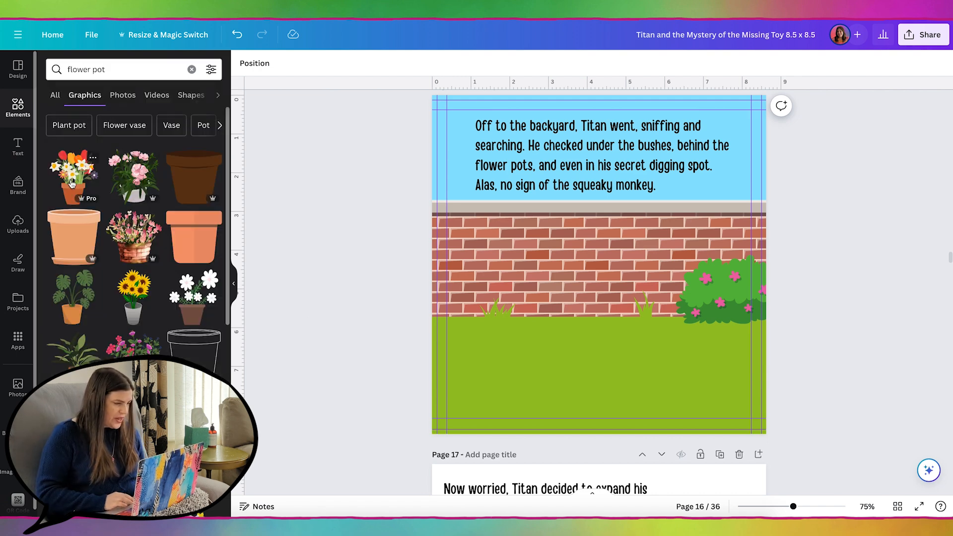
{"action": "left_click", "coordinate": [70, 183]}
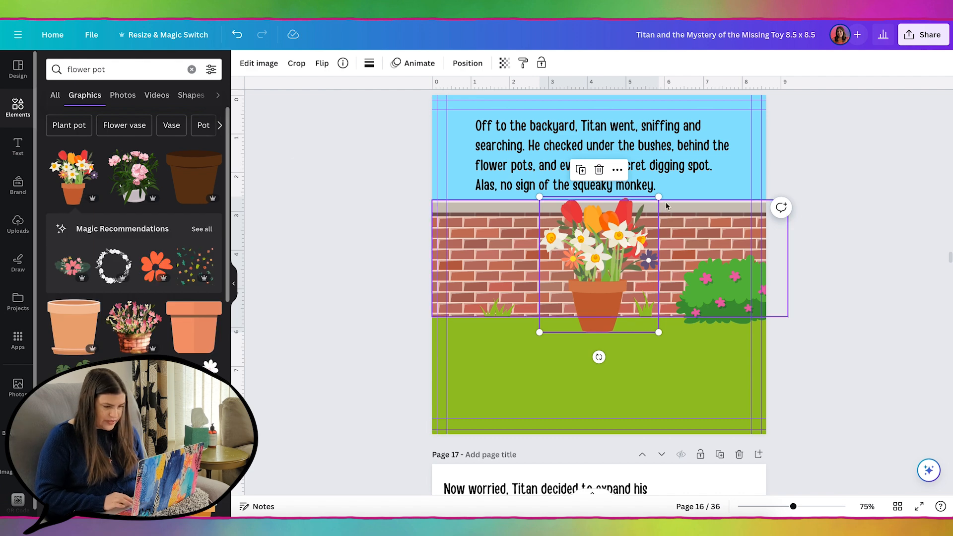
{"action": "left_click_drag", "start_coordinate": [658, 198], "coordinate": [612, 250]}
{"action": "left_click_drag", "start_coordinate": [660, 198], "coordinate": [583, 284]}
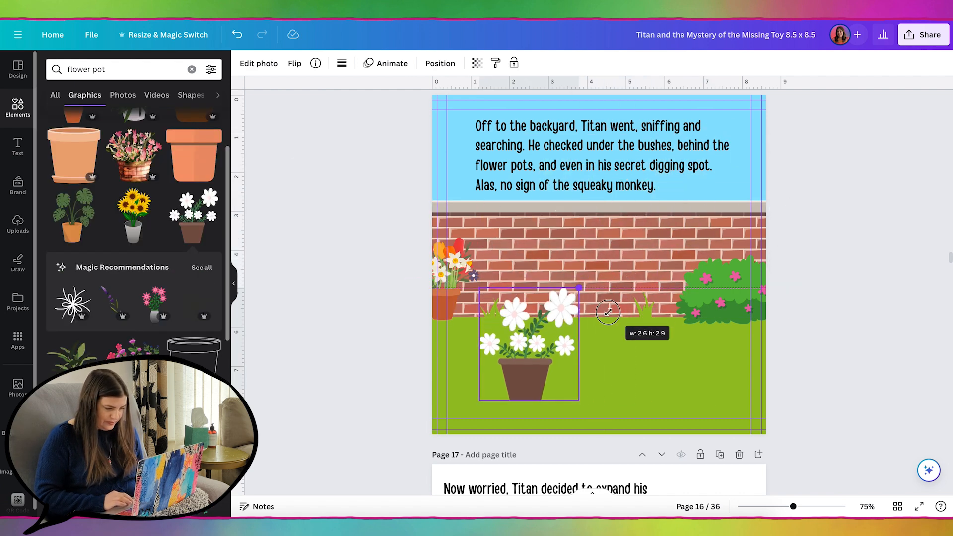
{"action": "left_click_drag", "start_coordinate": [526, 321], "coordinate": [499, 309]}
{"action": "mouse_move", "coordinate": [499, 310]}
{"action": "left_mouse_down"}
{"action": "mouse_move", "coordinate": [513, 305]}
{"action": "mouse_move", "coordinate": [437, 298]}
{"action": "mouse_move", "coordinate": [484, 298]}
{"action": "left_mouse_up"}
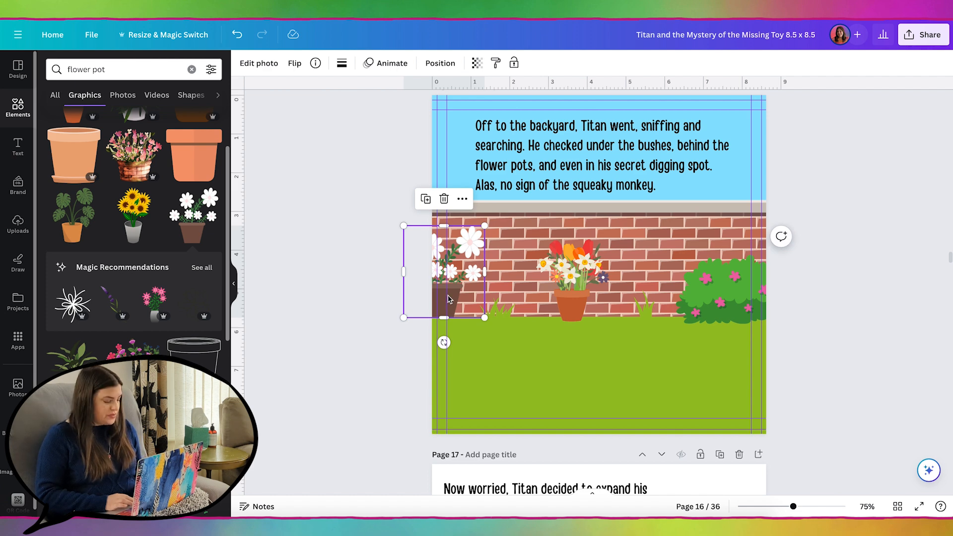
- Try shifting the tulip pot and the bush fully inside the page, then undo the bush's move
{"action": "left_click", "coordinate": [573, 293]}
{"action": "left_click_drag", "start_coordinate": [573, 293], "coordinate": [569, 293]}
{"action": "left_click_drag", "start_coordinate": [743, 279], "coordinate": [684, 279]}
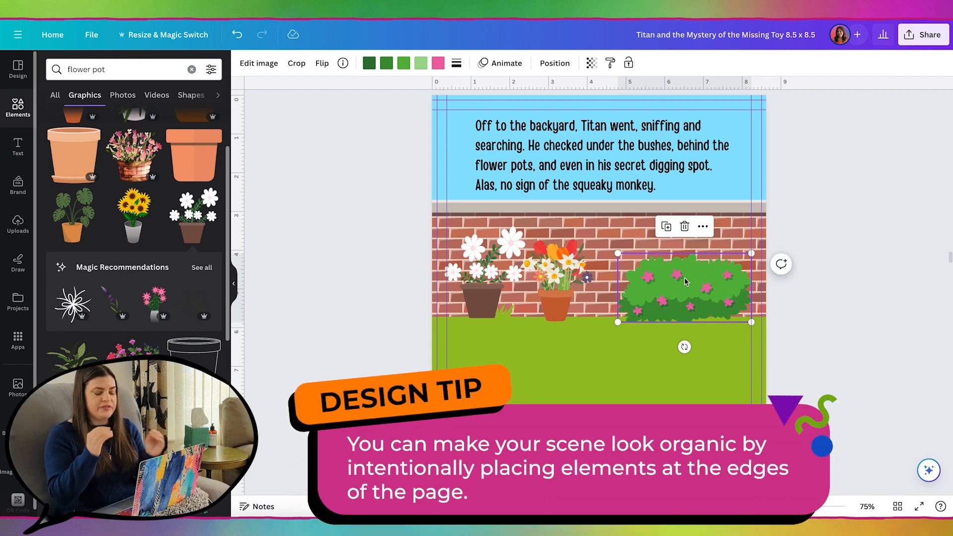
{"action": "key", "text": "ctrl+z"}
- Move the white-flower pot partly off the page's left edge and set the tulip pot close beside it
{"action": "left_click_drag", "start_coordinate": [482, 288], "coordinate": [440, 289]}
{"action": "left_click_drag", "start_coordinate": [556, 301], "coordinate": [522, 301]}
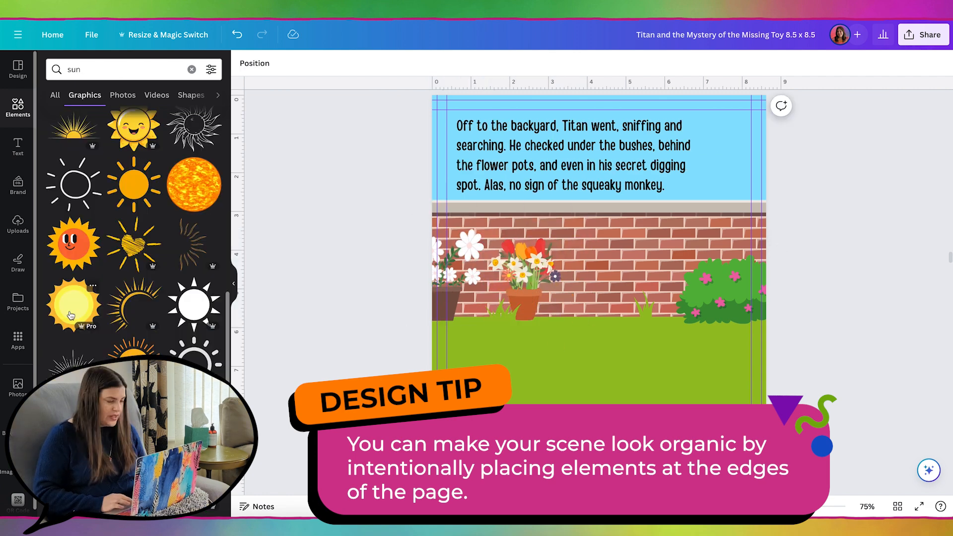
- Add the plain yellow sun graphic and place it in the sky beside the text, running off the page's right edge
{"action": "left_click", "coordinate": [72, 311]}
{"action": "left_click_drag", "start_coordinate": [610, 281], "coordinate": [749, 173]}
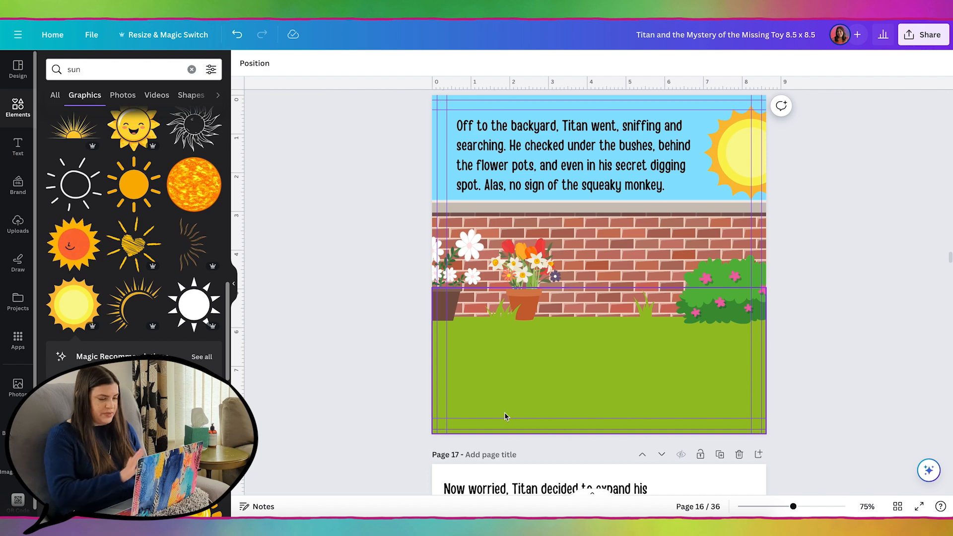
- Search graphics for "bush" and place the dark green plant with yellow flowers on the lawn in front of the wall
{"action": "left_click", "coordinate": [332, 236]}
{"action": "left_click", "coordinate": [124, 70]}
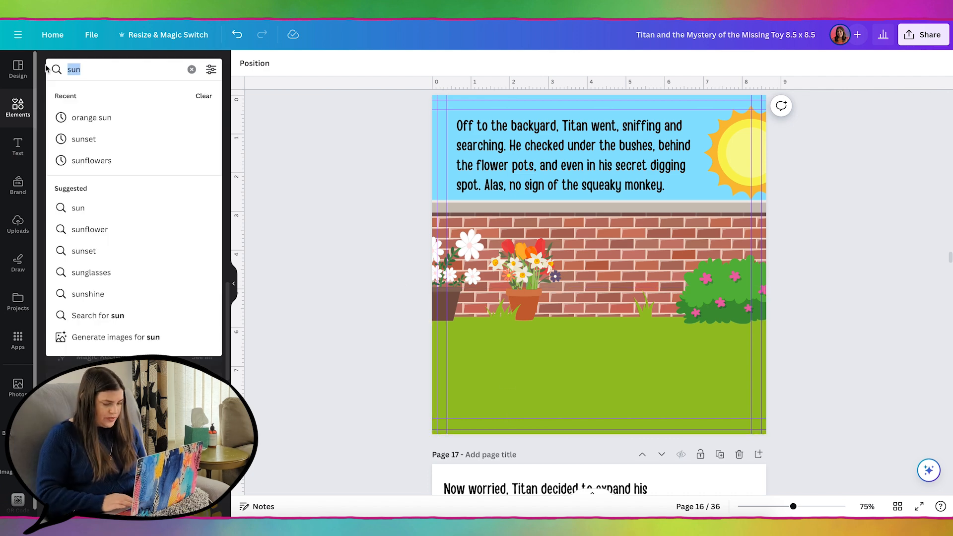
{"action": "type", "text": "bush"}
{"action": "key", "text": "Return"}
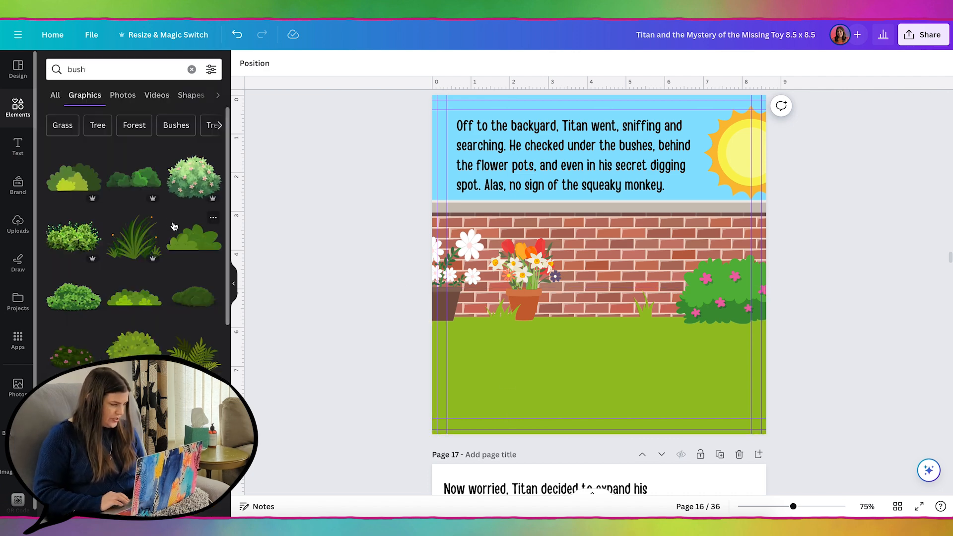
{"action": "scroll", "coordinate": [134, 342], "scroll_direction": "down", "scroll_amount": 6}
{"action": "left_click_drag", "start_coordinate": [571, 355], "coordinate": [587, 350]}
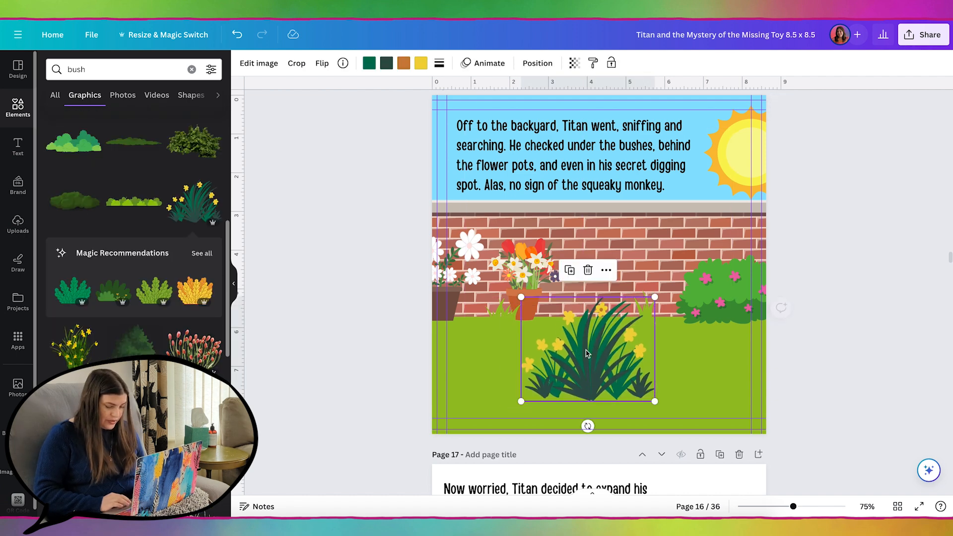
- Search graphics for "grass tuft" and lay a low strip of grass across the base of the yellow-flowered plant
{"action": "left_click", "coordinate": [849, 340]}
{"action": "type", "text": "grass tuft"}
{"action": "key", "text": "Return"}
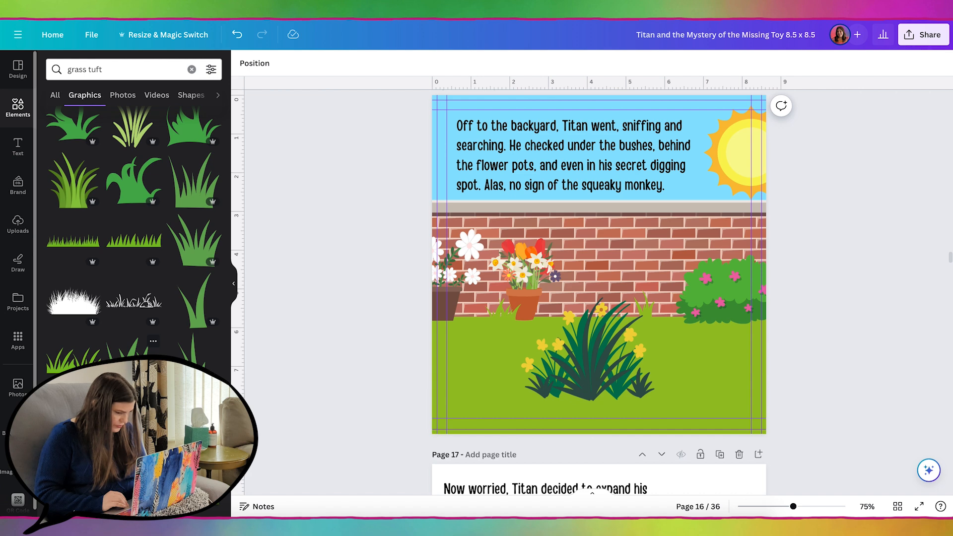
{"action": "left_click", "coordinate": [65, 245]}
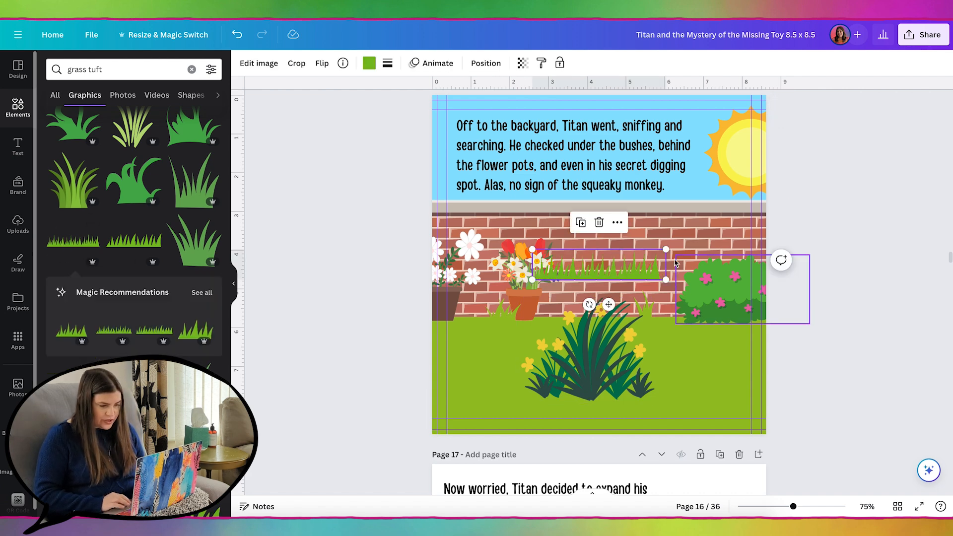
{"action": "left_click_drag", "start_coordinate": [640, 275], "coordinate": [629, 400]}
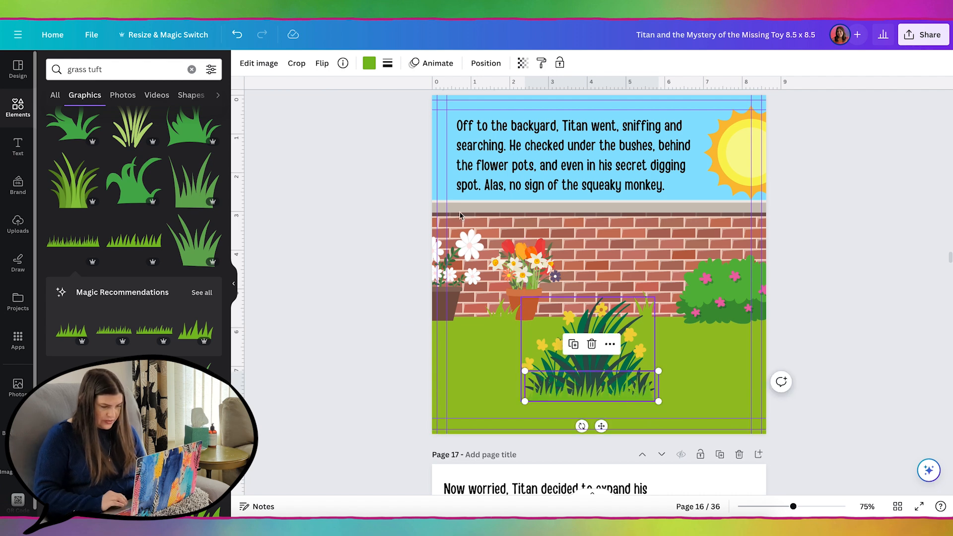
- Recolor the grass strip to #9AC125 by sampling the lawn's green
{"action": "left_click", "coordinate": [369, 63]}
{"action": "left_click", "coordinate": [58, 131]}
{"action": "left_click", "coordinate": [193, 240]}
{"action": "left_click", "coordinate": [474, 387]}
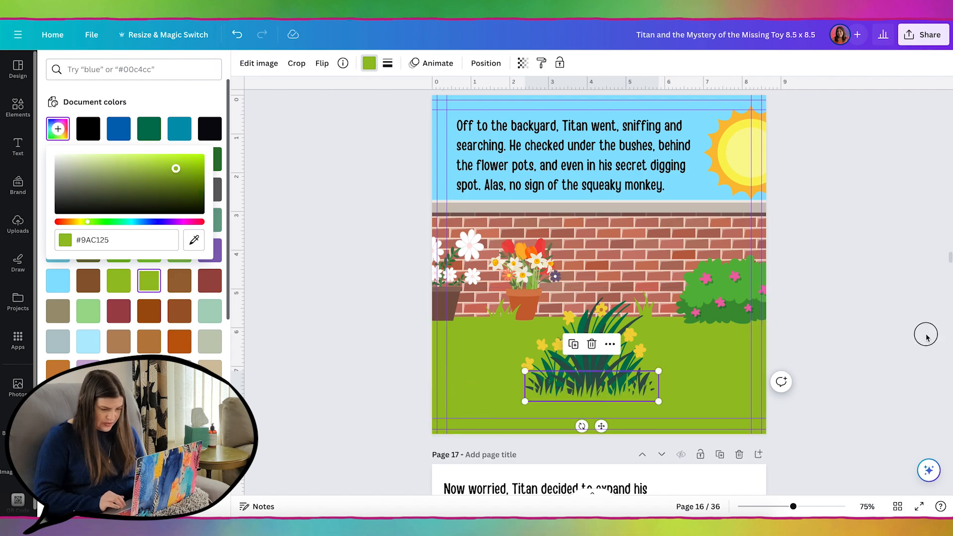
- Copy a standing Titan pose from an earlier page onto page 16, partly behind the yellow-flowered plant
{"action": "left_click", "coordinate": [370, 230]}
{"action": "scroll", "coordinate": [370, 230], "scroll_direction": "up", "scroll_amount": 10}
{"action": "scroll", "coordinate": [370, 230], "scroll_direction": "up", "scroll_amount": 20}
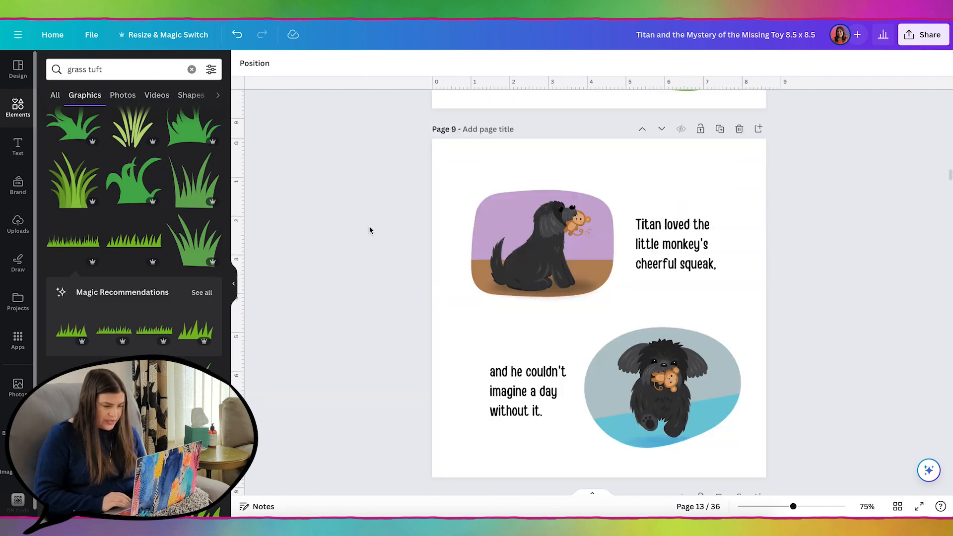
{"action": "scroll", "coordinate": [370, 230], "scroll_direction": "up", "scroll_amount": 5}
{"action": "scroll", "coordinate": [369, 229], "scroll_direction": "down", "scroll_amount": 10}
{"action": "left_click", "coordinate": [608, 315]}
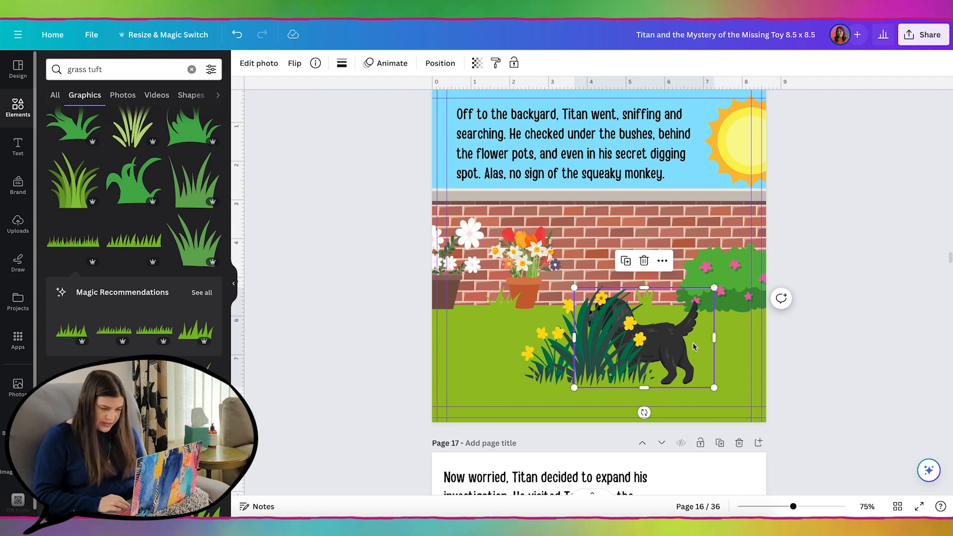
- Tilt the standing Titan and move it further behind the plant so mainly its hindquarters and tail stick out
{"action": "left_click_drag", "start_coordinate": [644, 413], "coordinate": [675, 410]}
{"action": "left_click_drag", "start_coordinate": [668, 343], "coordinate": [644, 344]}
{"action": "left_click_drag", "start_coordinate": [557, 365], "coordinate": [667, 345]}
{"action": "left_click", "coordinate": [616, 346]}
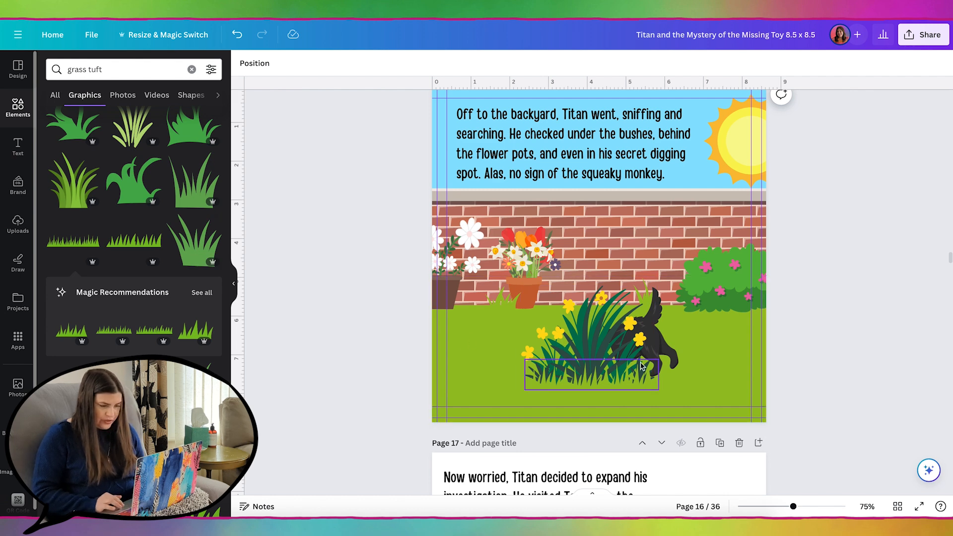
- Add the broad-leaved grass clump, enlarge it and center it on the yellow-flowered plant to fill the gaps
{"action": "left_click", "coordinate": [202, 244]}
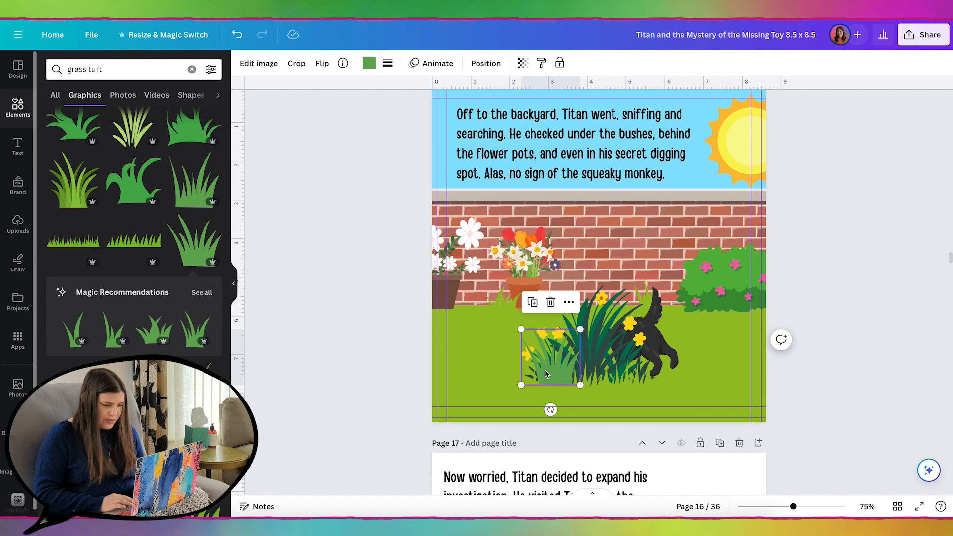
{"action": "left_click_drag", "start_coordinate": [547, 372], "coordinate": [576, 370]}
{"action": "left_click_drag", "start_coordinate": [610, 328], "coordinate": [645, 293]}
{"action": "left_click_drag", "start_coordinate": [602, 365], "coordinate": [592, 363]}
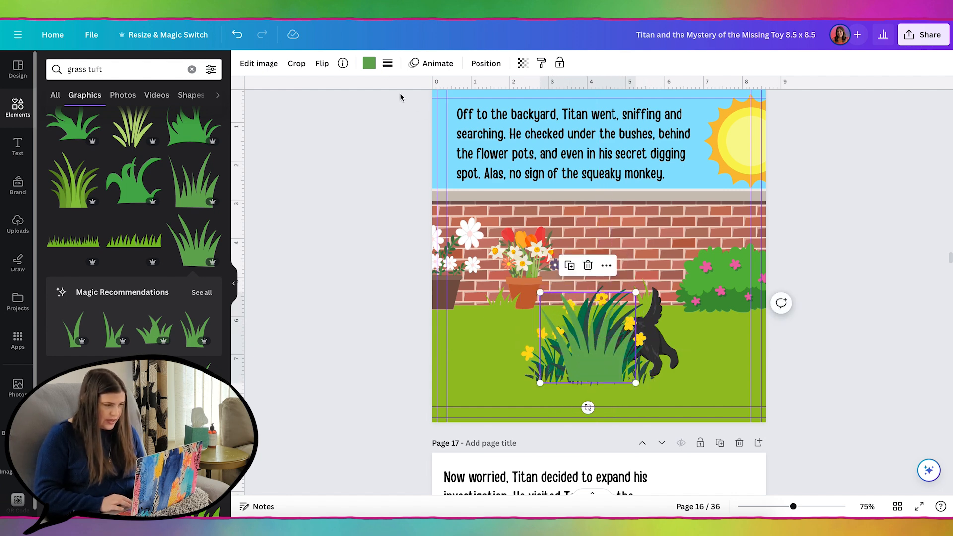
- Recolor the grass clump with a darker green sampled from the yellow-flowered plant
{"action": "left_click", "coordinate": [370, 64]}
{"action": "left_click", "coordinate": [59, 131]}
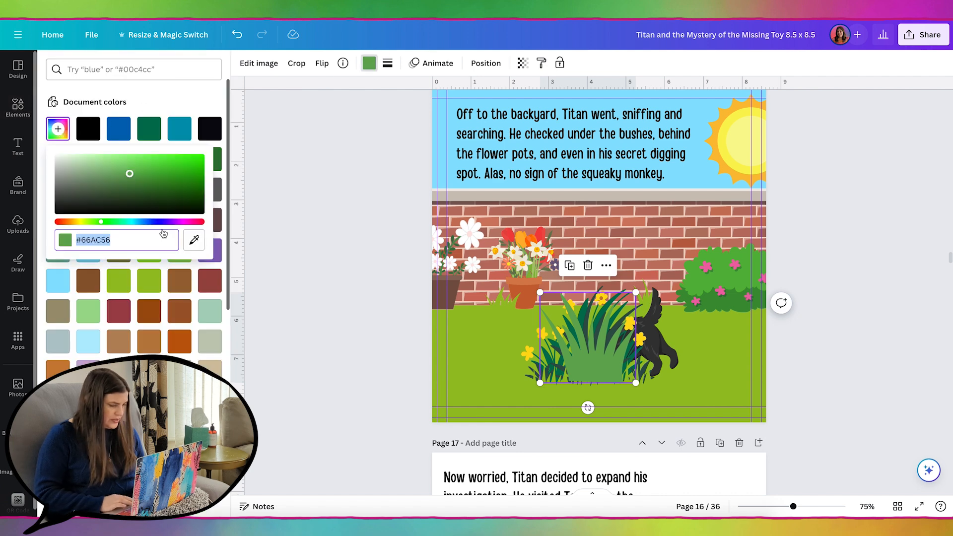
{"action": "left_click", "coordinate": [194, 240]}
{"action": "left_click", "coordinate": [610, 322]}
{"action": "left_click", "coordinate": [576, 347]}
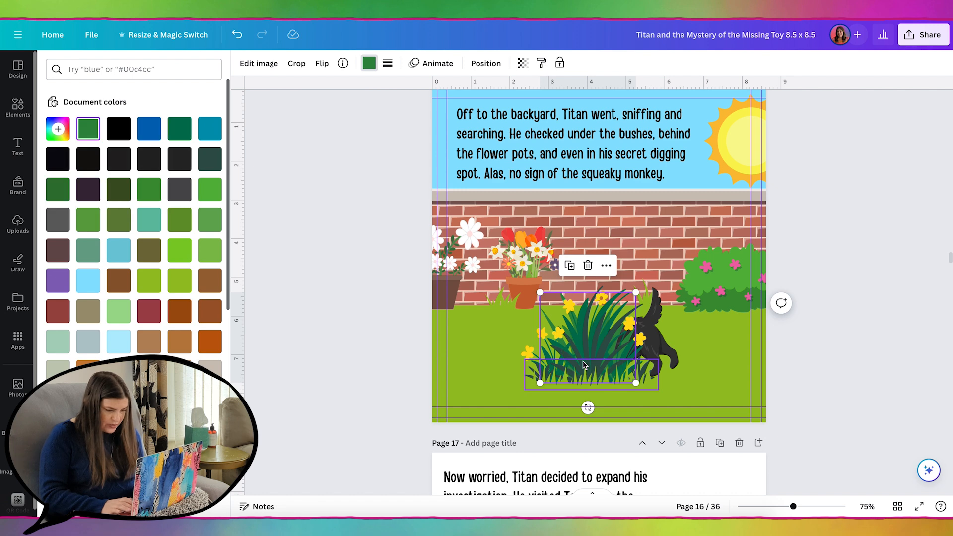
{"action": "key", "text": "Escape"}
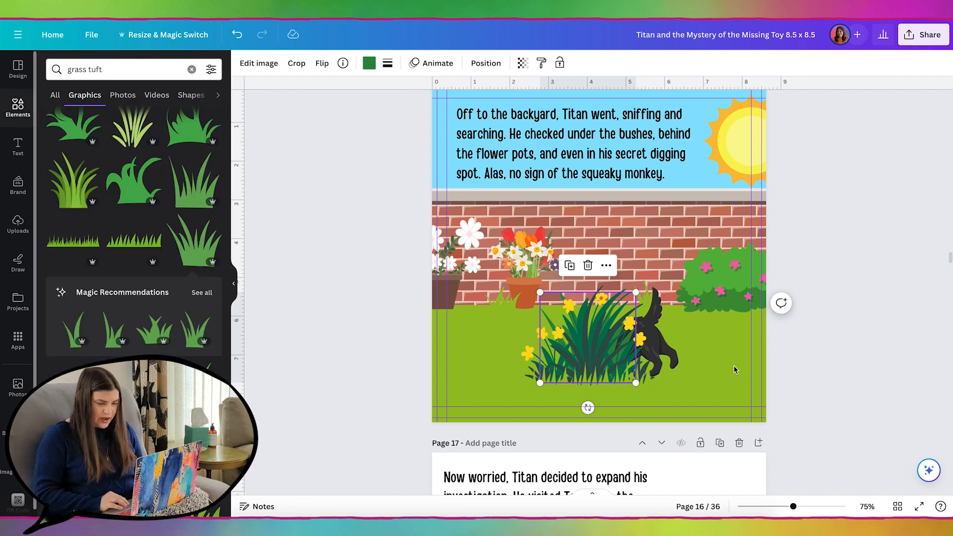
- Remove the standing Titan from page 16 and copy the sitting Titan pose from page 3 to replace it
{"action": "left_click", "coordinate": [934, 344]}
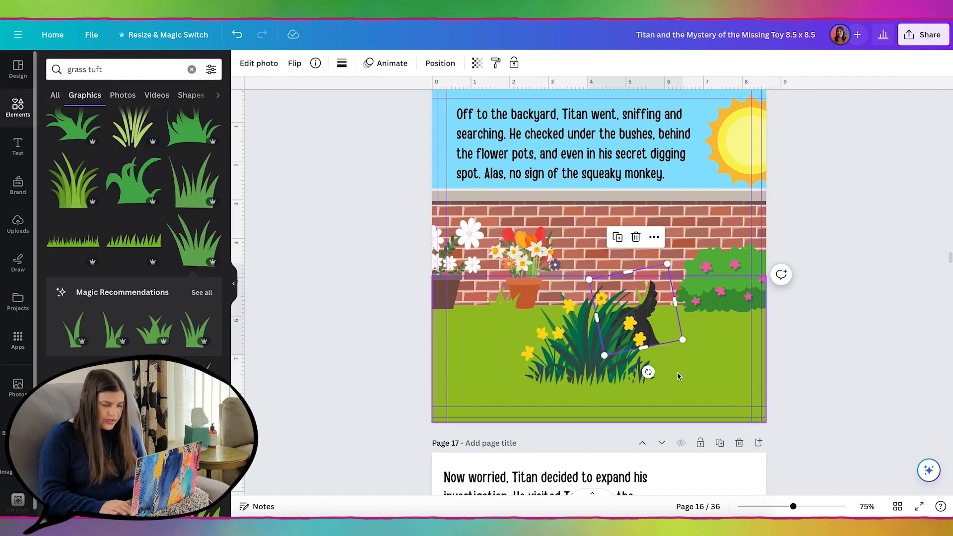
{"action": "key", "text": "Escape"}
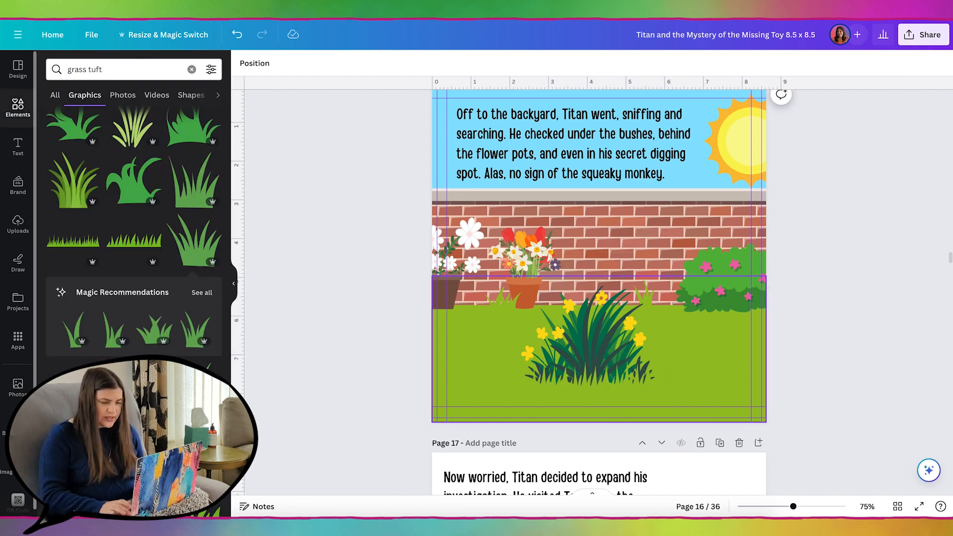
{"action": "scroll", "coordinate": [678, 376], "scroll_direction": "up", "scroll_amount": 20}
{"action": "scroll", "coordinate": [599, 293], "scroll_direction": "up", "scroll_amount": 20}
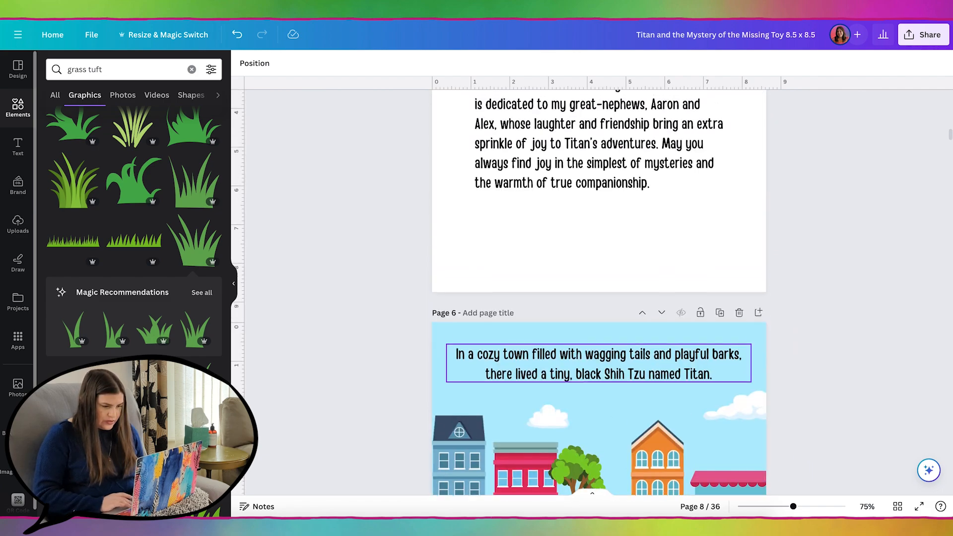
{"action": "scroll", "coordinate": [695, 372], "scroll_direction": "up", "scroll_amount": 2}
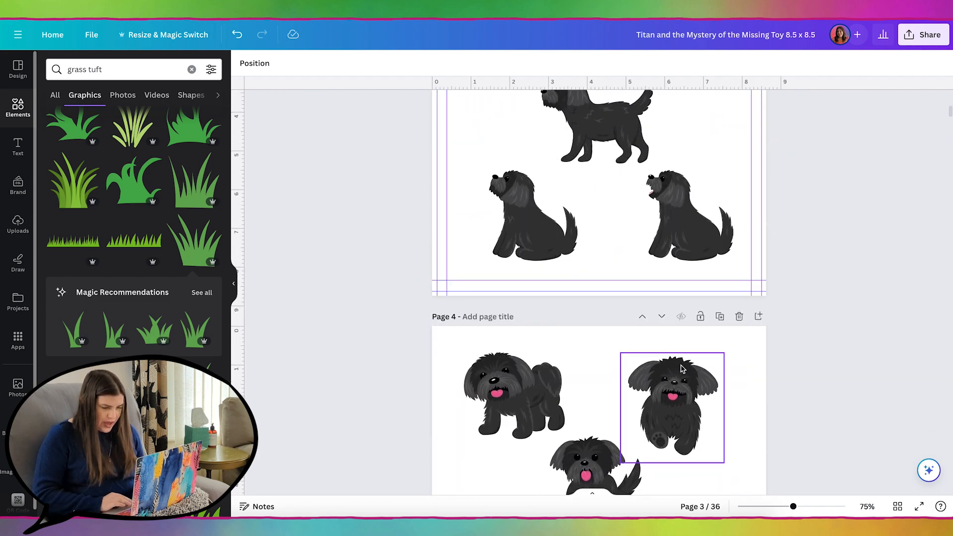
{"action": "left_click", "coordinate": [710, 234]}
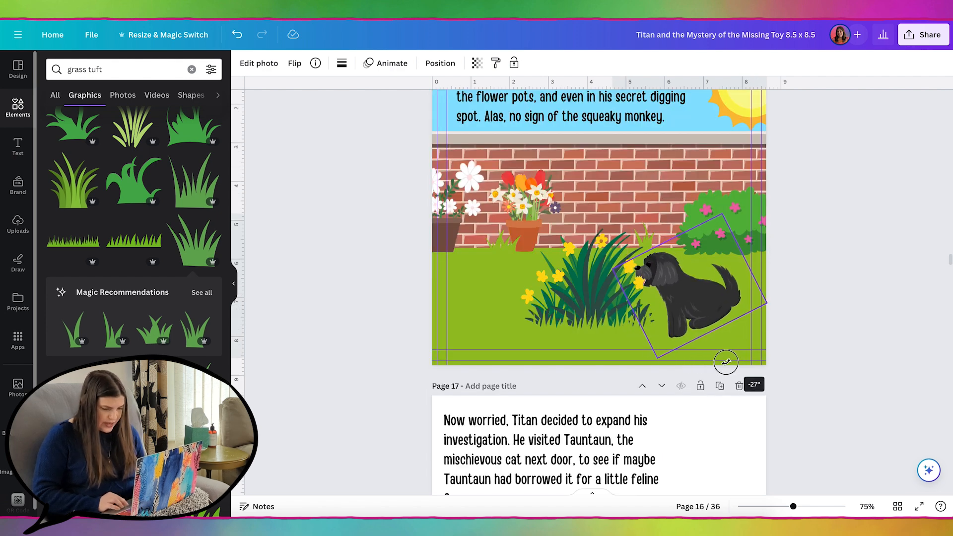
- Send the tilted sitting Titan behind the yellow-flowered plant and position it so only its rear and tail stick out
{"action": "left_click_drag", "start_coordinate": [663, 298], "coordinate": [627, 293]}
{"action": "key", "text": "super+["}
{"action": "left_click_drag", "start_coordinate": [629, 260], "coordinate": [608, 259]}
{"action": "left_click", "coordinate": [764, 248]}
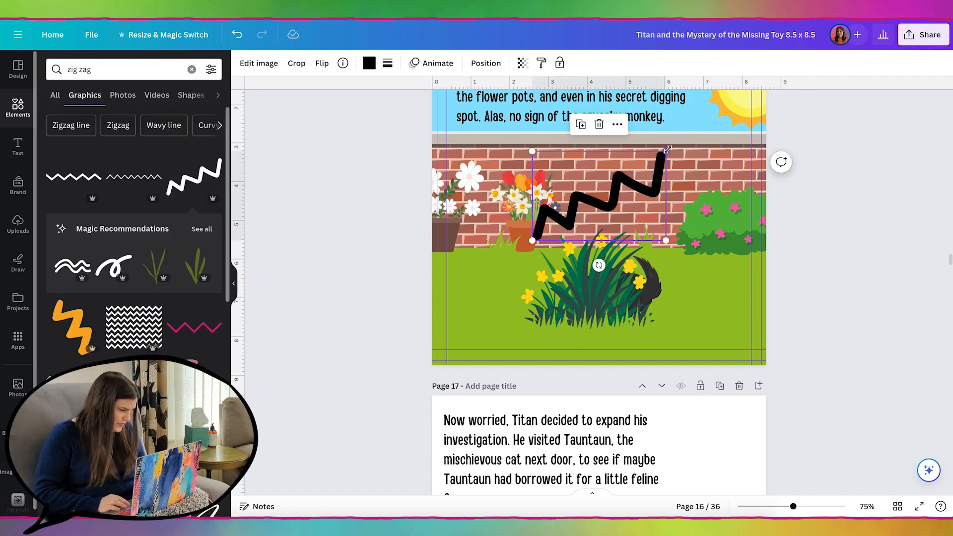
- Shrink the black zigzag line and arrange four rotated copies around Titan's tail as motion marks
{"action": "left_click_drag", "start_coordinate": [665, 150], "coordinate": [572, 234]}
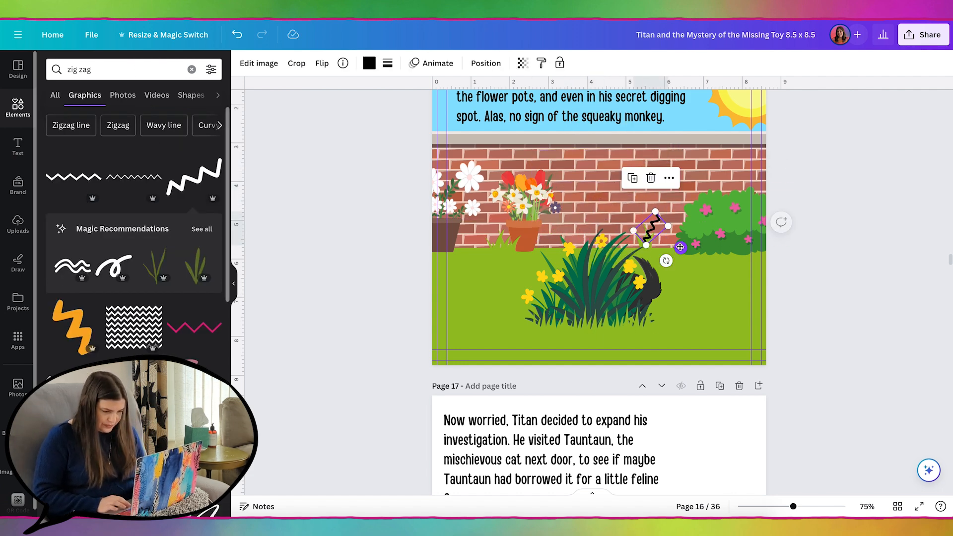
{"action": "key", "text": "ctrl+d"}
{"action": "left_click_drag", "start_coordinate": [688, 270], "coordinate": [689, 297]}
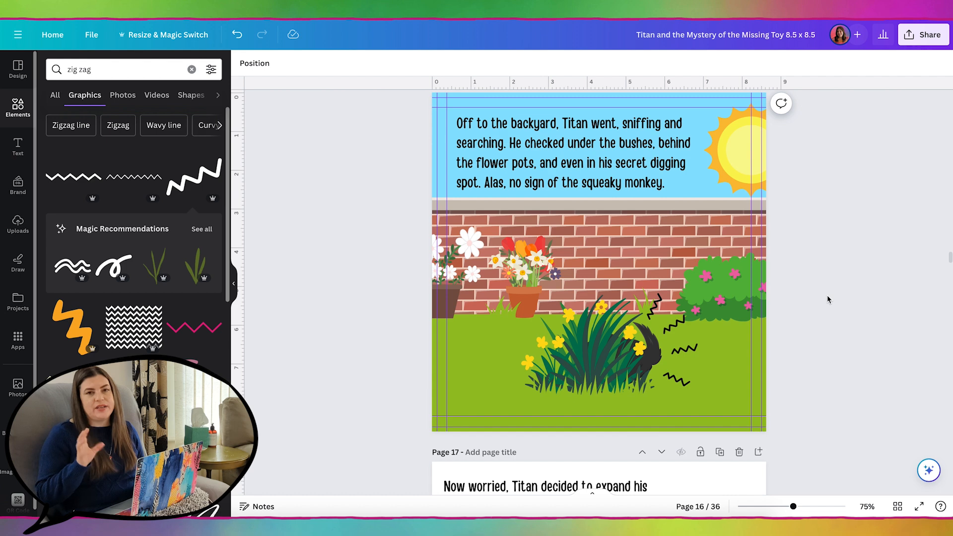
- Search graphics for "snail" and add the simple snail with a purple body and orange shell
{"action": "left_click", "coordinate": [95, 69]}
{"action": "left_click_drag", "start_coordinate": [96, 70], "coordinate": [68, 69]}
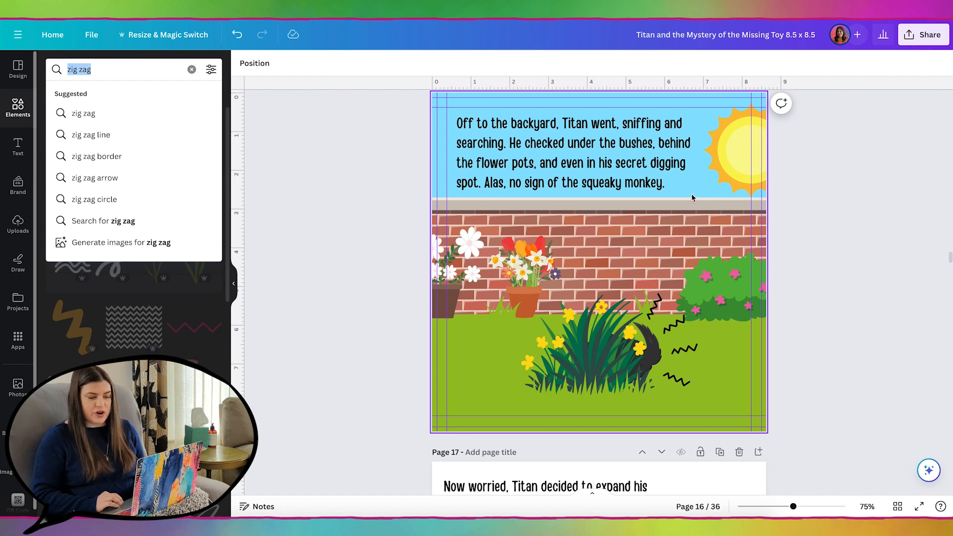
{"action": "type", "text": "snail"}
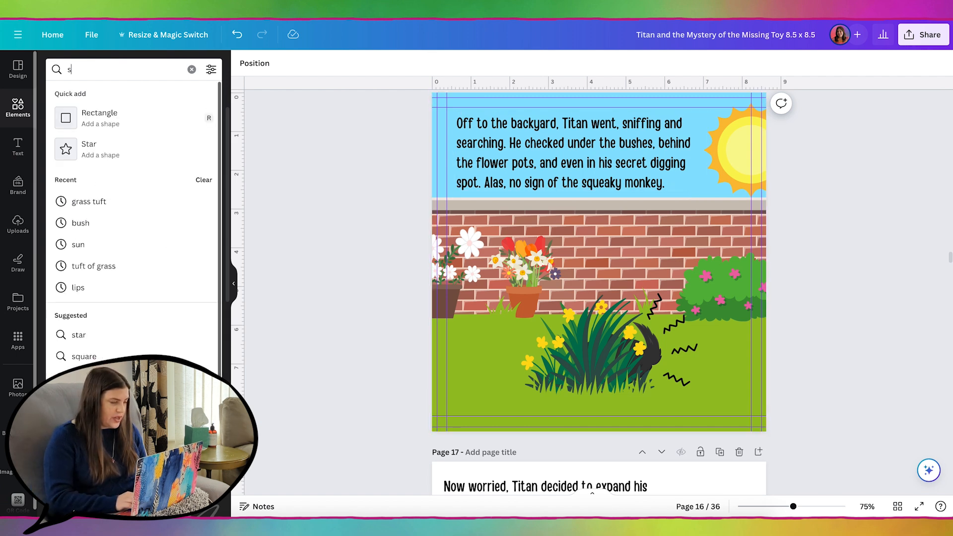
{"action": "key", "text": "Return"}
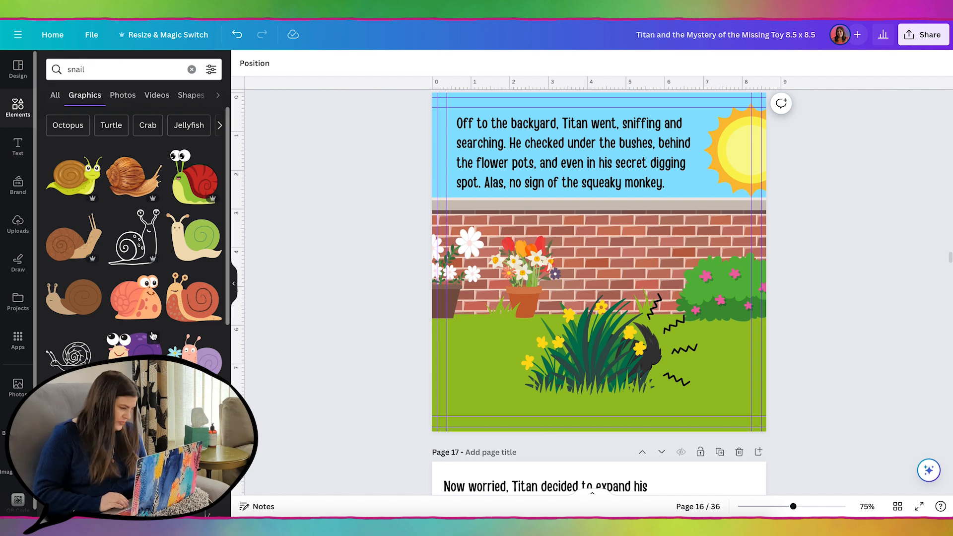
{"action": "scroll", "coordinate": [154, 336], "scroll_direction": "down", "scroll_amount": 2}
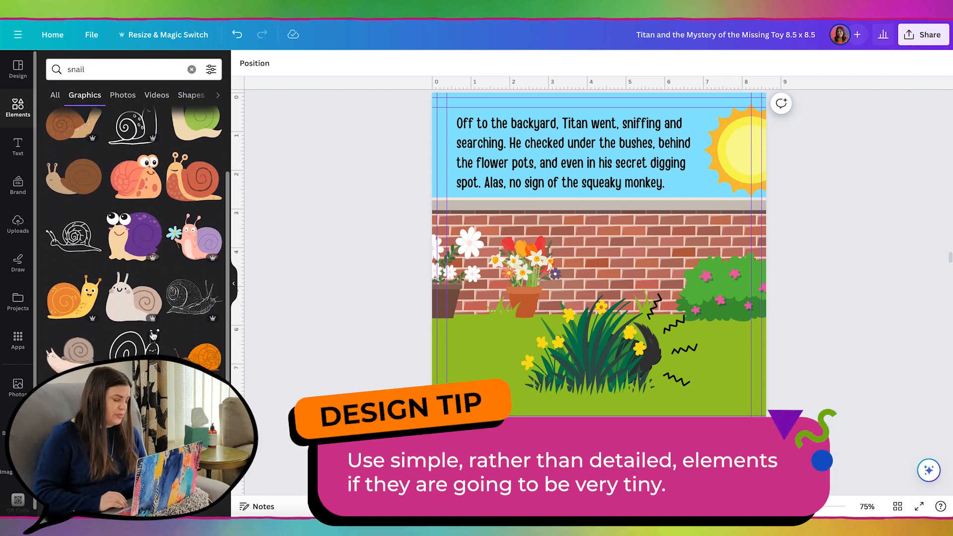
{"action": "scroll", "coordinate": [153, 336], "scroll_direction": "up", "scroll_amount": 1}
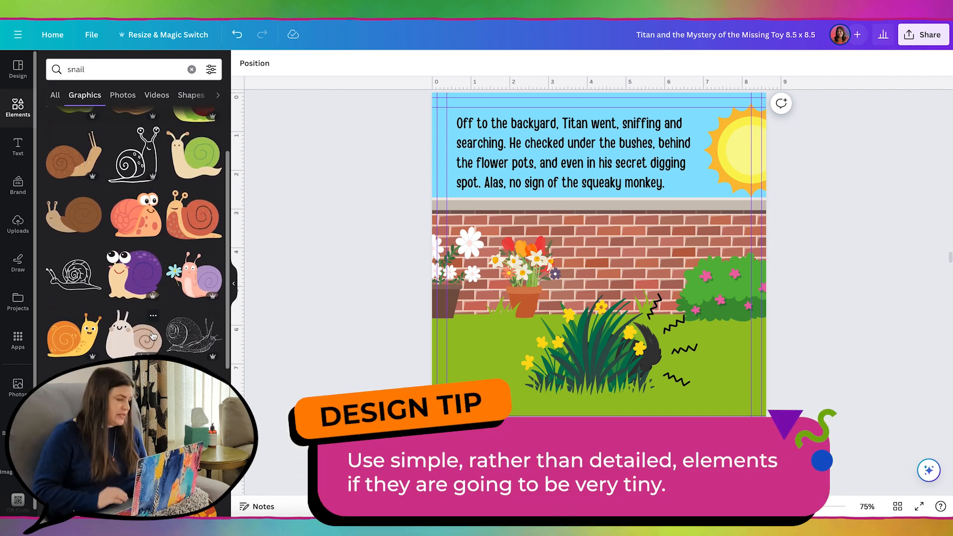
{"action": "scroll", "coordinate": [153, 336], "scroll_direction": "down", "scroll_amount": 1}
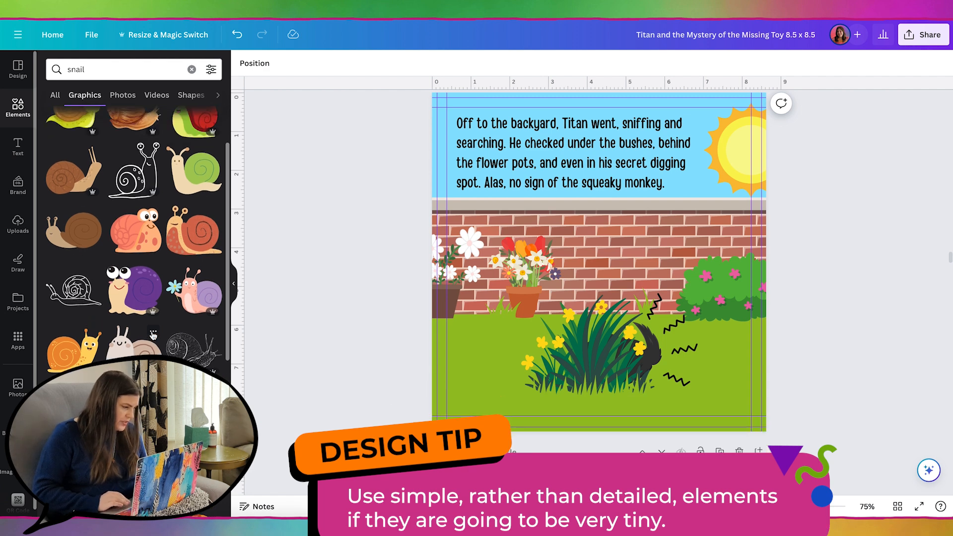
{"action": "scroll", "coordinate": [154, 336], "scroll_direction": "down", "scroll_amount": 3}
{"action": "left_click", "coordinate": [133, 205]}
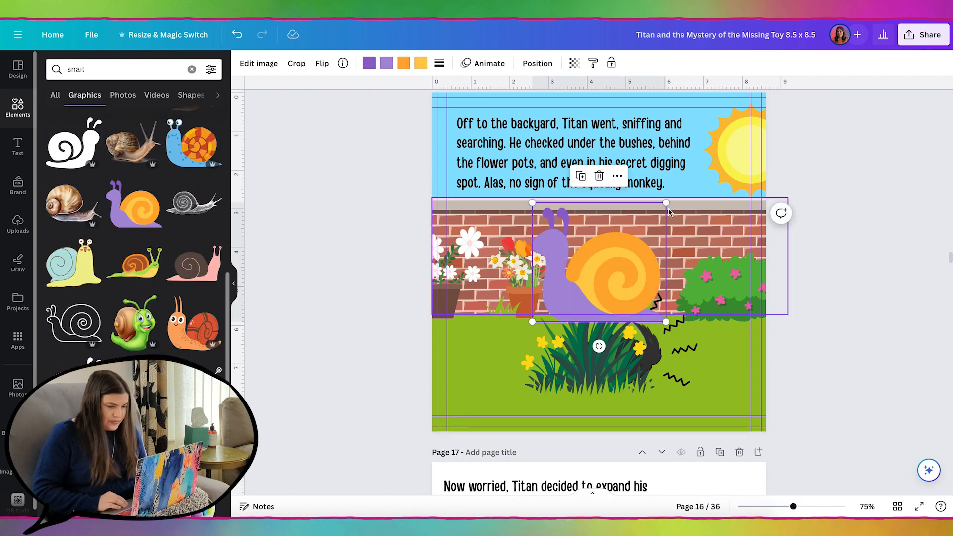
- Shrink the snail, set it on top of the wall near the sun and recolor it with an orange body and purple shell
{"action": "left_click_drag", "start_coordinate": [666, 203], "coordinate": [552, 304]}
{"action": "left_click_drag", "start_coordinate": [551, 347], "coordinate": [700, 225]}
{"action": "left_click", "coordinate": [422, 64]}
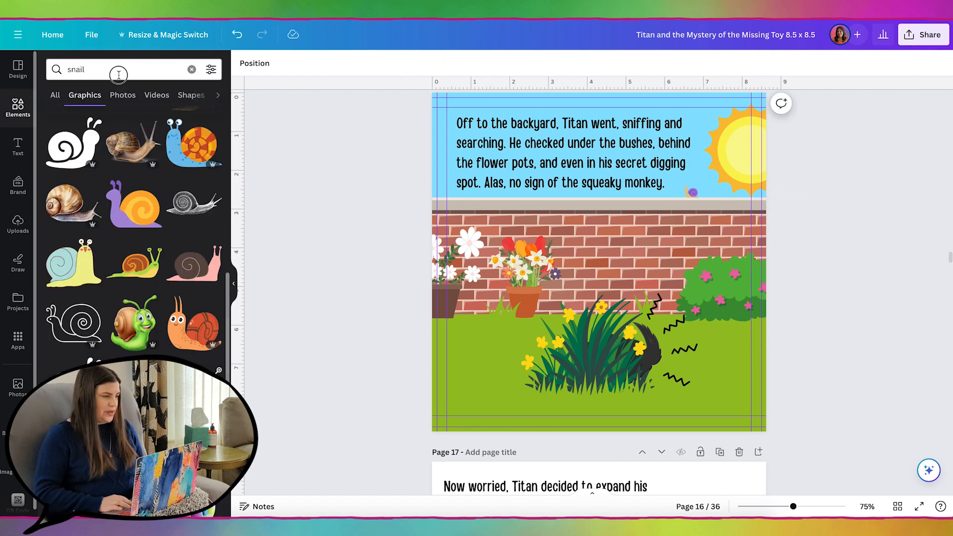
- Search graphics for "butterfly" and place a shrunken pink butterfly beside the yellow-flowered plant
{"action": "left_click_drag", "start_coordinate": [118, 72], "coordinate": [47, 68]}
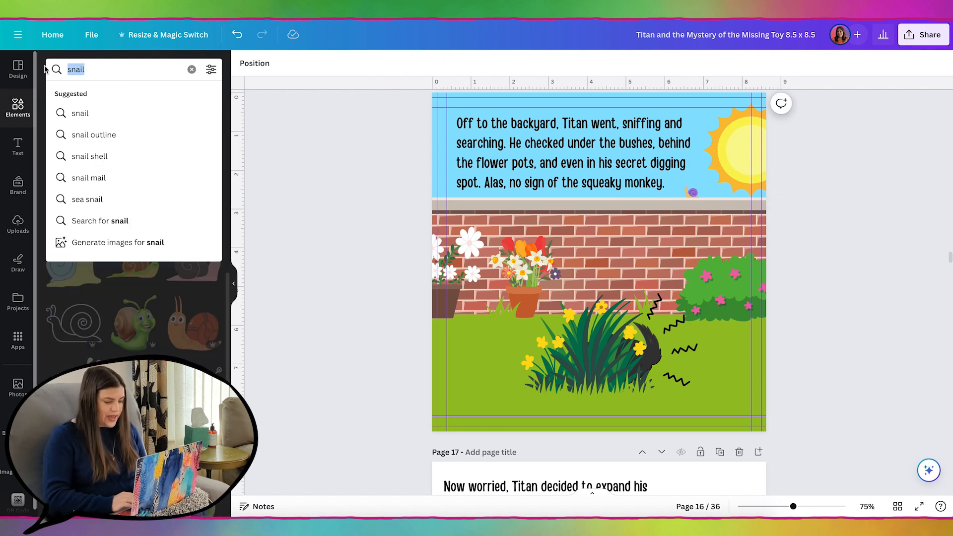
{"action": "type", "text": "butterfly"}
{"action": "key", "text": "Return"}
{"action": "left_click", "coordinate": [74, 188]}
{"action": "left_click_drag", "start_coordinate": [661, 215], "coordinate": [544, 302]}
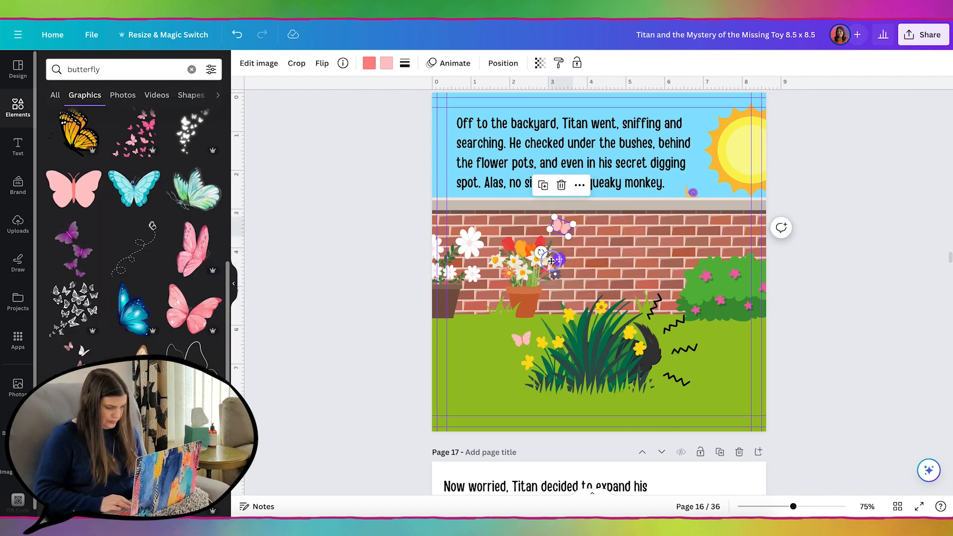
- Move the second pink butterfly above the gap between the two flower pots and straighten its tilt
{"action": "left_click_drag", "start_coordinate": [559, 257], "coordinate": [478, 256]}
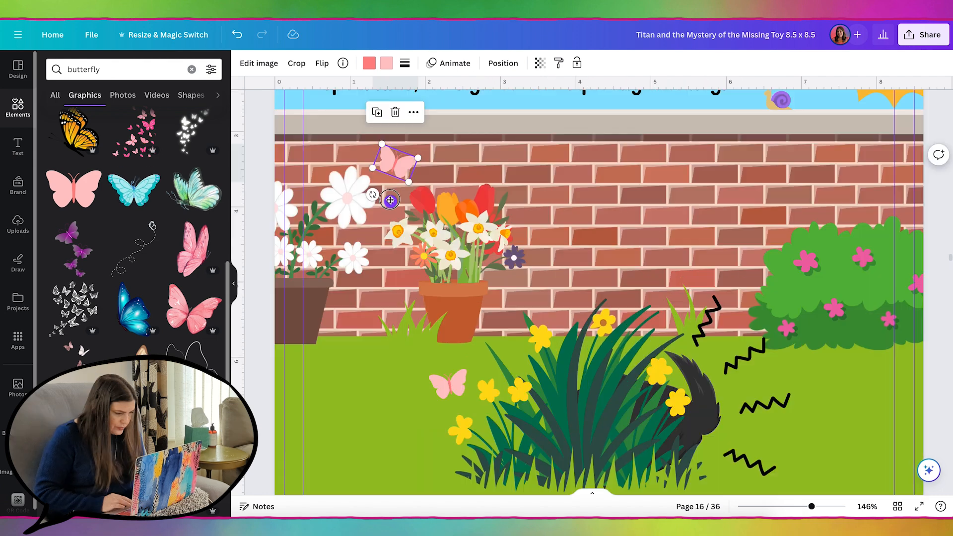
{"action": "left_click_drag", "start_coordinate": [385, 198], "coordinate": [391, 231]}
{"action": "left_click", "coordinate": [394, 223]}
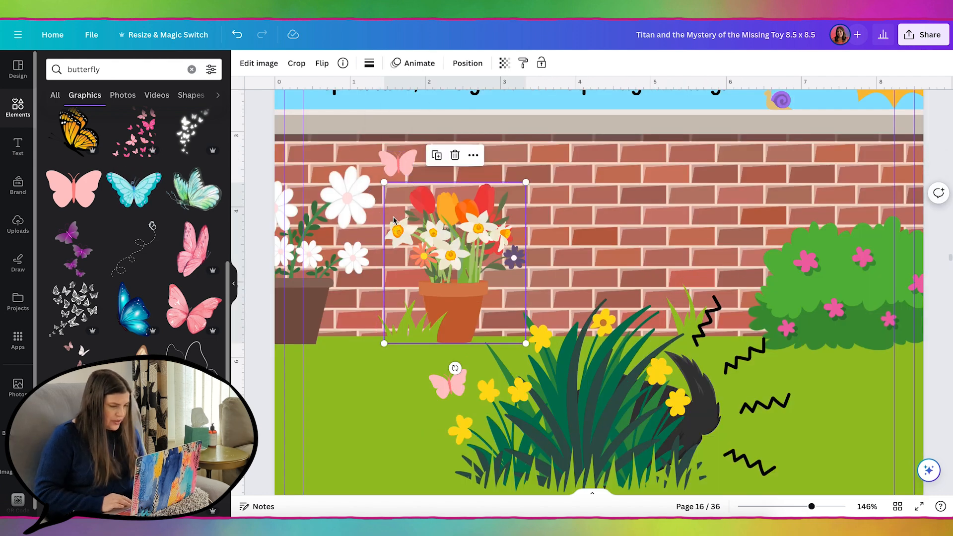
- Crop the upper pink butterfly to a single wing, place it beside the large white daisy and adjust its tilt
{"action": "left_click", "coordinate": [390, 158]}
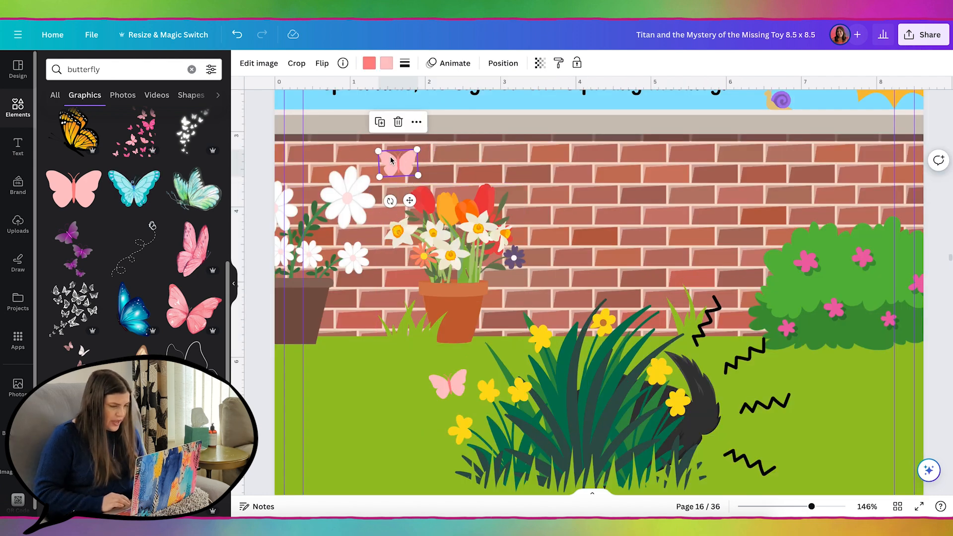
{"action": "left_click", "coordinate": [296, 64]}
{"action": "left_click_drag", "start_coordinate": [379, 177], "coordinate": [394, 183]}
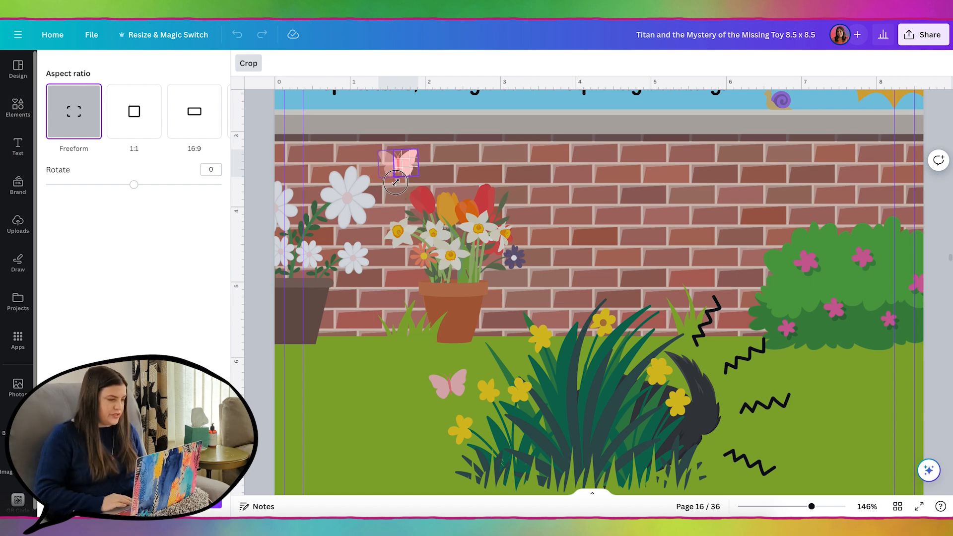
{"action": "left_click_drag", "start_coordinate": [408, 164], "coordinate": [380, 170]}
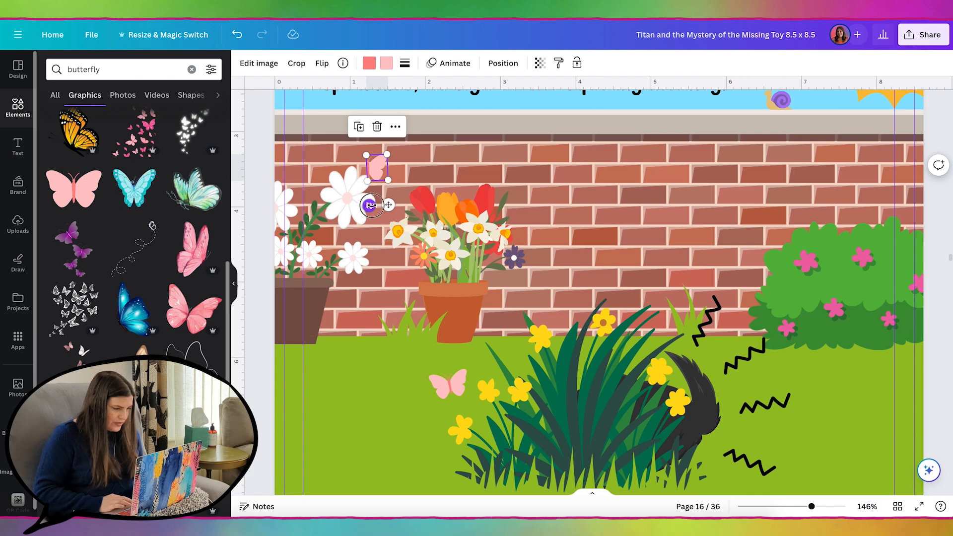
{"action": "left_click_drag", "start_coordinate": [368, 206], "coordinate": [371, 205]}
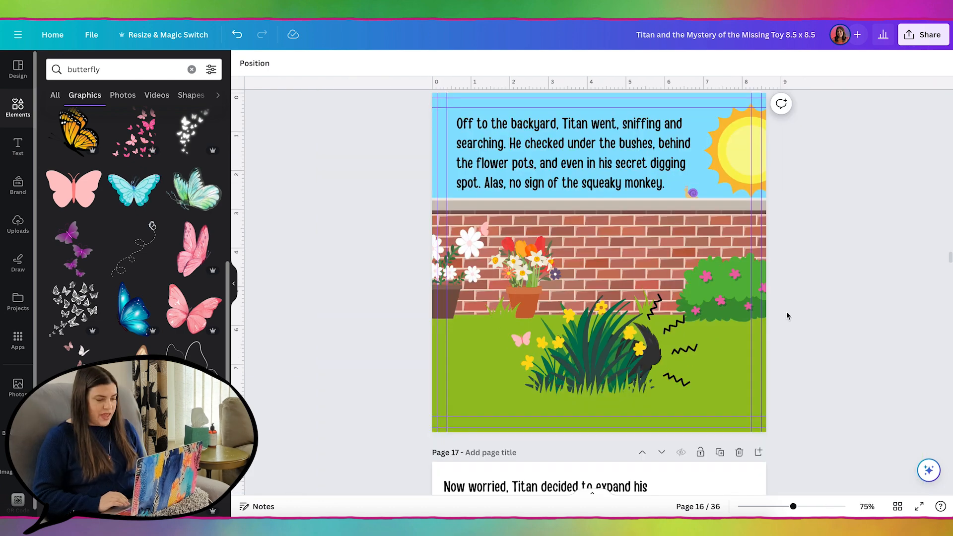
- Move page 17's story text inside the margin guides and widen its text box so it fits on four lines
{"action": "scroll", "coordinate": [787, 315], "scroll_direction": "down", "scroll_amount": 2}
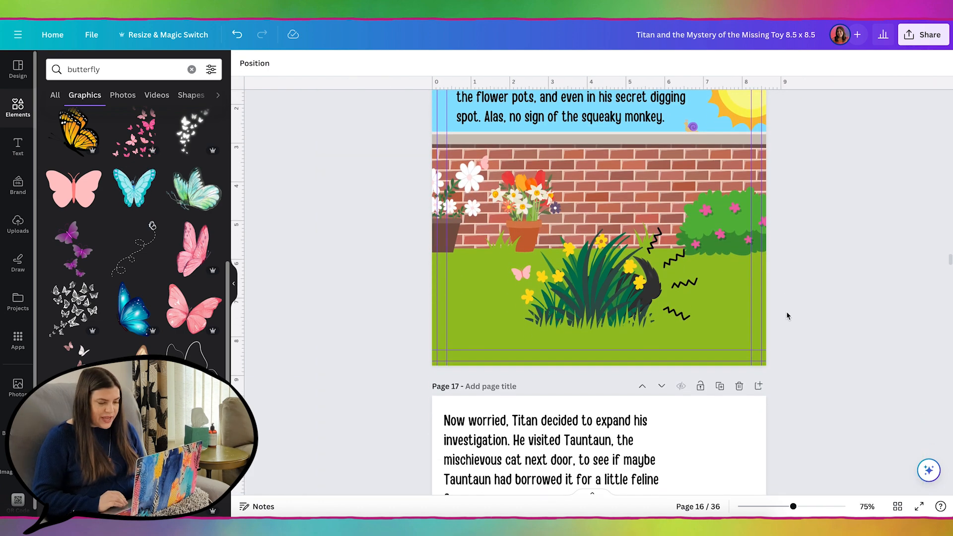
{"action": "scroll", "coordinate": [787, 315], "scroll_direction": "down", "scroll_amount": 3}
{"action": "scroll", "coordinate": [787, 316], "scroll_direction": "down", "scroll_amount": 4}
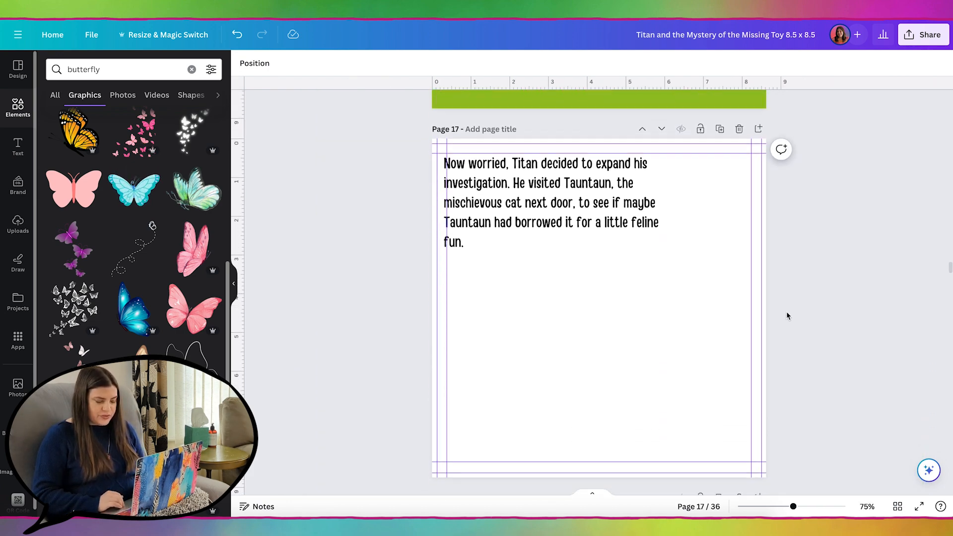
{"action": "left_click", "coordinate": [564, 185]}
{"action": "left_click", "coordinate": [610, 325]}
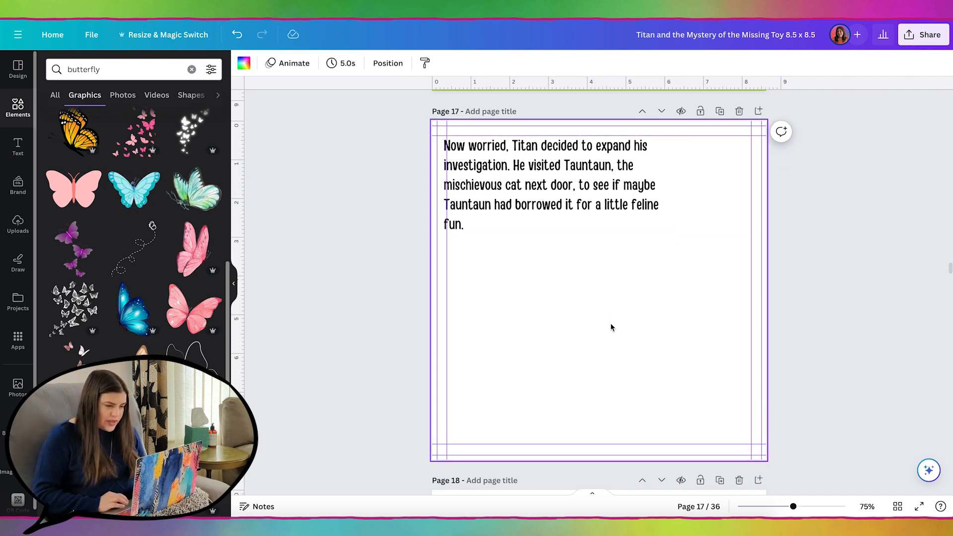
{"action": "left_click_drag", "start_coordinate": [532, 213], "coordinate": [551, 225]}
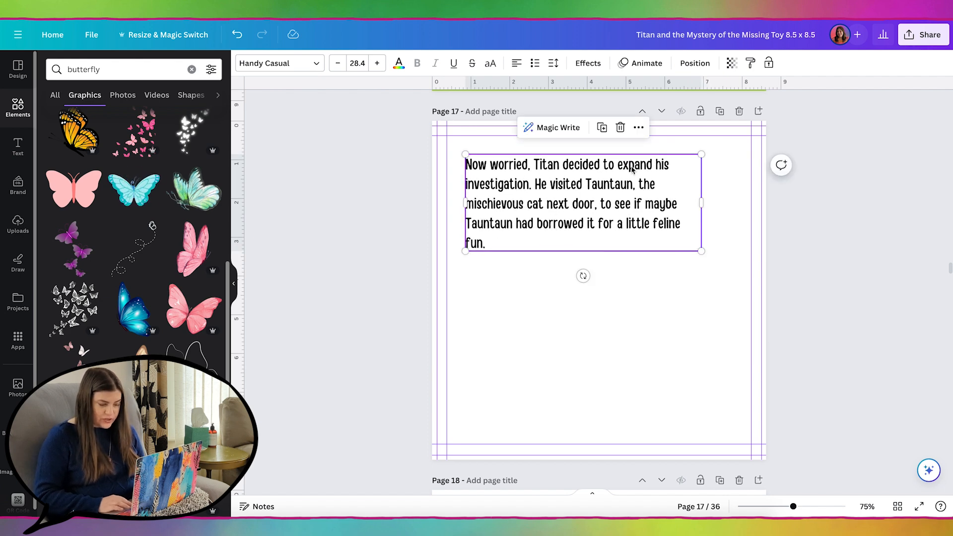
{"action": "left_click_drag", "start_coordinate": [701, 202], "coordinate": [723, 201]}
{"action": "left_click", "coordinate": [541, 323]}
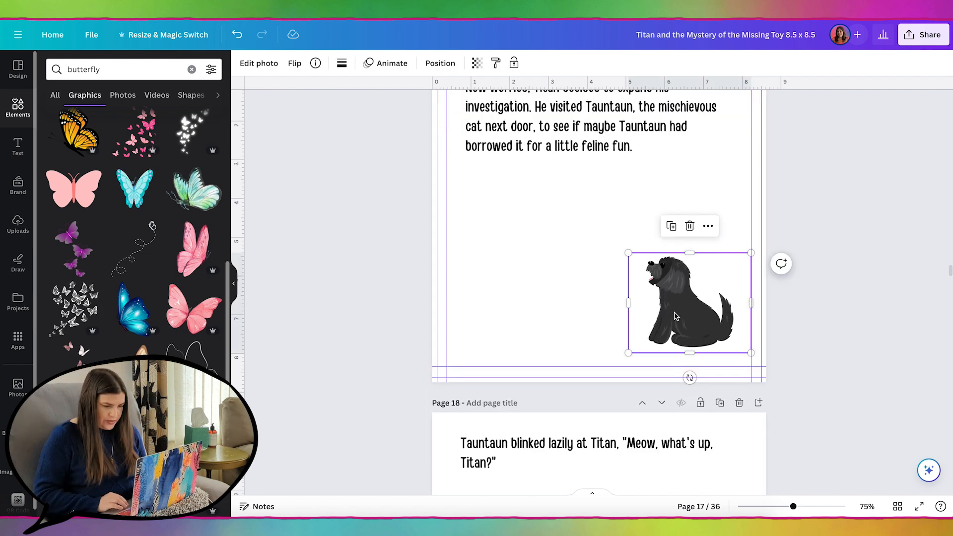
- Flip the Titan dog horizontally, enlarge it, and tilt and position it in page 17's lower-left corner
{"action": "left_click_drag", "start_coordinate": [675, 316], "coordinate": [527, 297]}
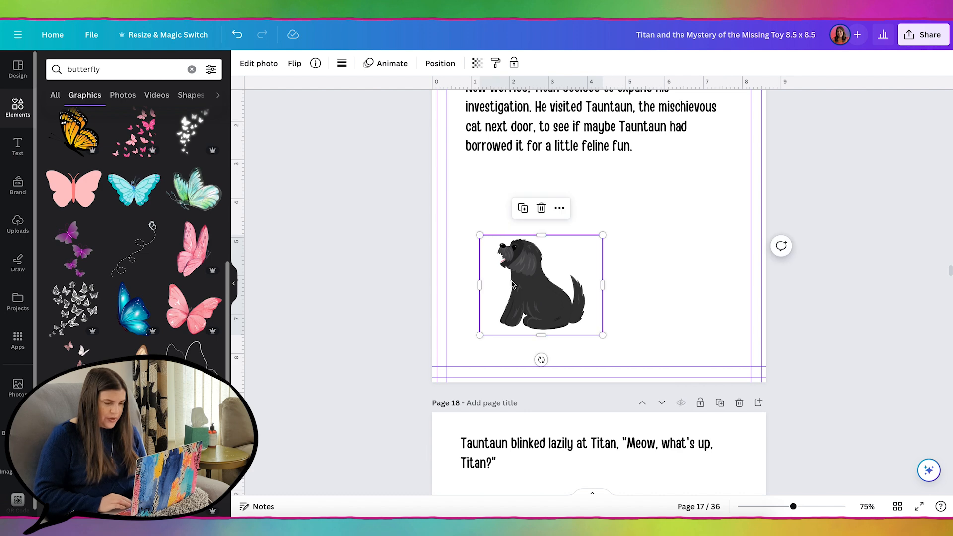
{"action": "left_click", "coordinate": [295, 63]}
{"action": "left_click", "coordinate": [327, 91]}
{"action": "left_click_drag", "start_coordinate": [480, 335], "coordinate": [300, 483]}
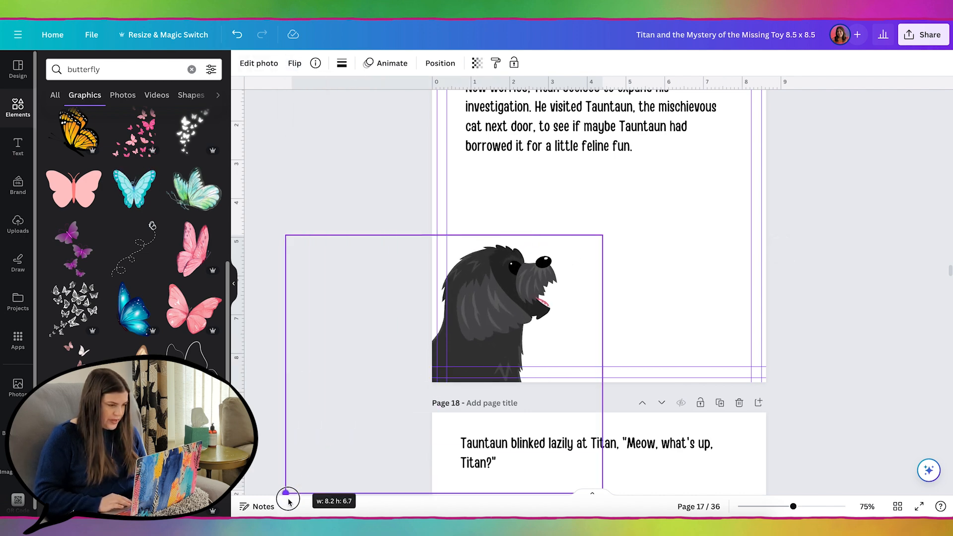
{"action": "left_click_drag", "start_coordinate": [627, 365], "coordinate": [616, 430]}
{"action": "left_click_drag", "start_coordinate": [521, 320], "coordinate": [524, 282]}
{"action": "left_click", "coordinate": [259, 151]}
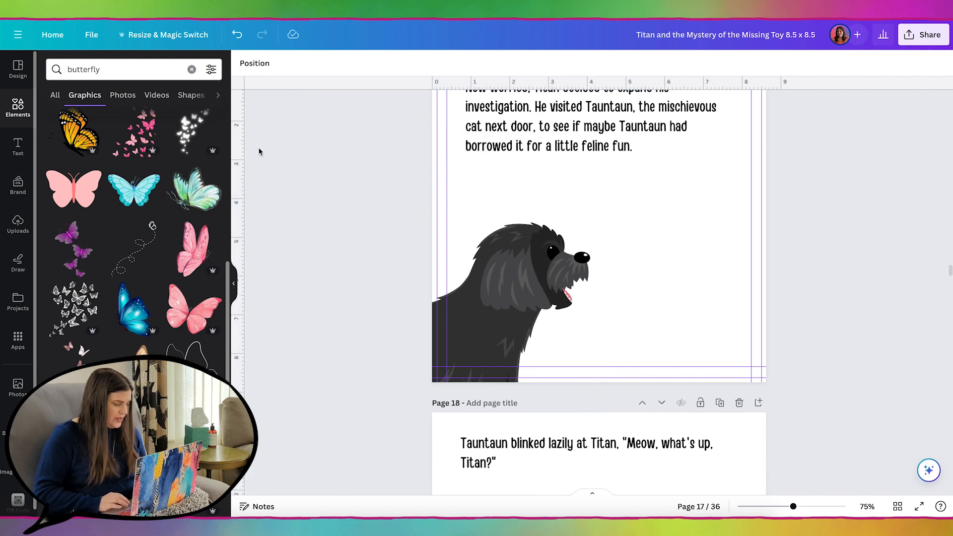
- Search graphics for "cat" and add the white sitting cat with blue eyes to page 17
{"action": "left_click", "coordinate": [108, 69]}
{"action": "type", "text": "cat"}
{"action": "key", "text": "Return"}
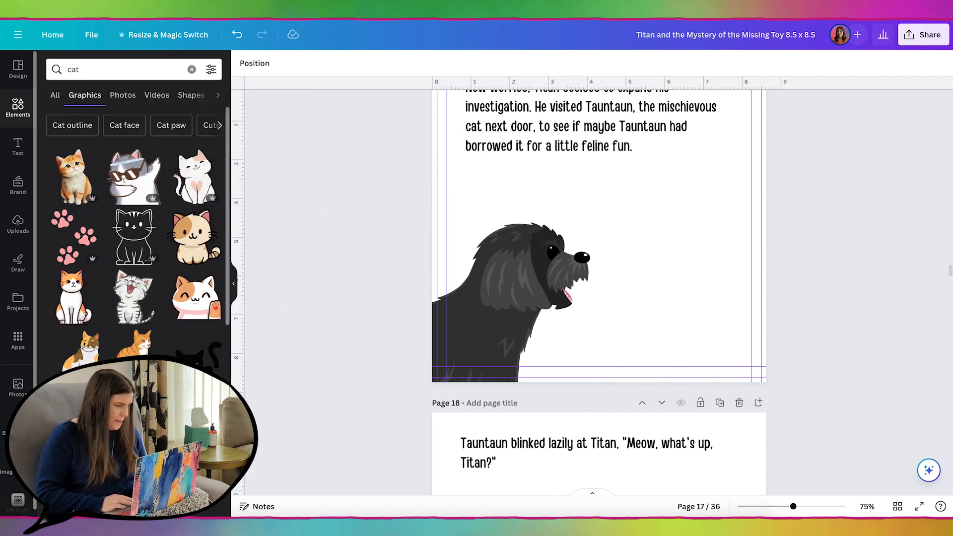
{"action": "scroll", "coordinate": [134, 224], "scroll_direction": "down", "scroll_amount": 10}
{"action": "scroll", "coordinate": [134, 223], "scroll_direction": "down", "scroll_amount": 2}
{"action": "scroll", "coordinate": [134, 223], "scroll_direction": "down", "scroll_amount": 5}
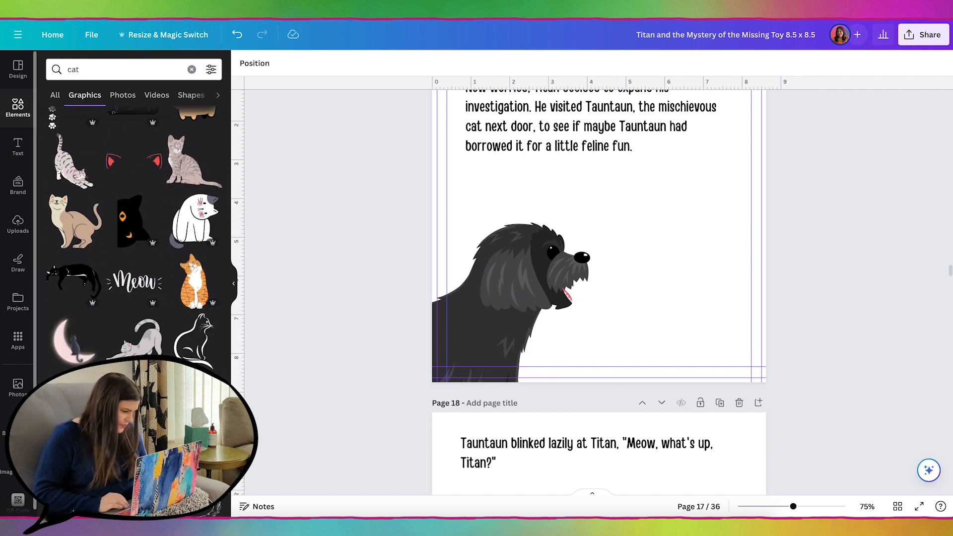
{"action": "scroll", "coordinate": [134, 223], "scroll_direction": "down", "scroll_amount": 4}
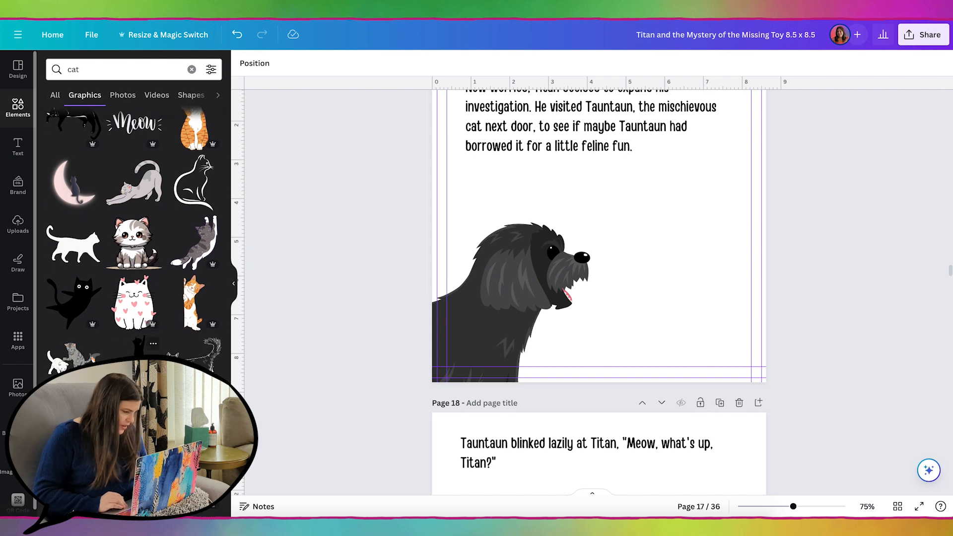
{"action": "scroll", "coordinate": [134, 223], "scroll_direction": "down", "scroll_amount": 3}
{"action": "left_click", "coordinate": [110, 69]}
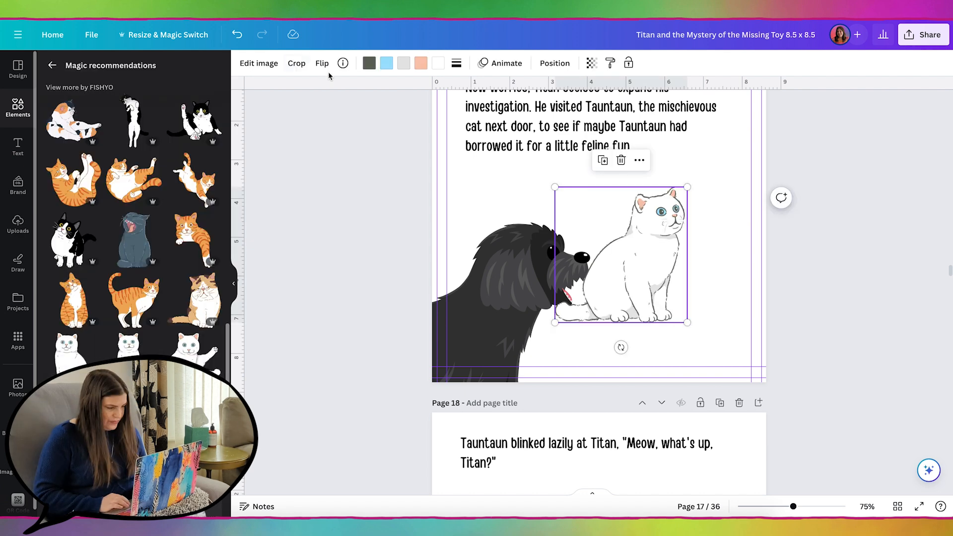
- Flip the white cat horizontally, enlarge it and tilt it in page 17's lower-right corner, facing Titan
{"action": "left_click", "coordinate": [322, 63]}
{"action": "left_click", "coordinate": [354, 91]}
{"action": "left_click_drag", "start_coordinate": [687, 321], "coordinate": [808, 447]}
{"action": "left_click_drag", "start_coordinate": [663, 307], "coordinate": [689, 314]}
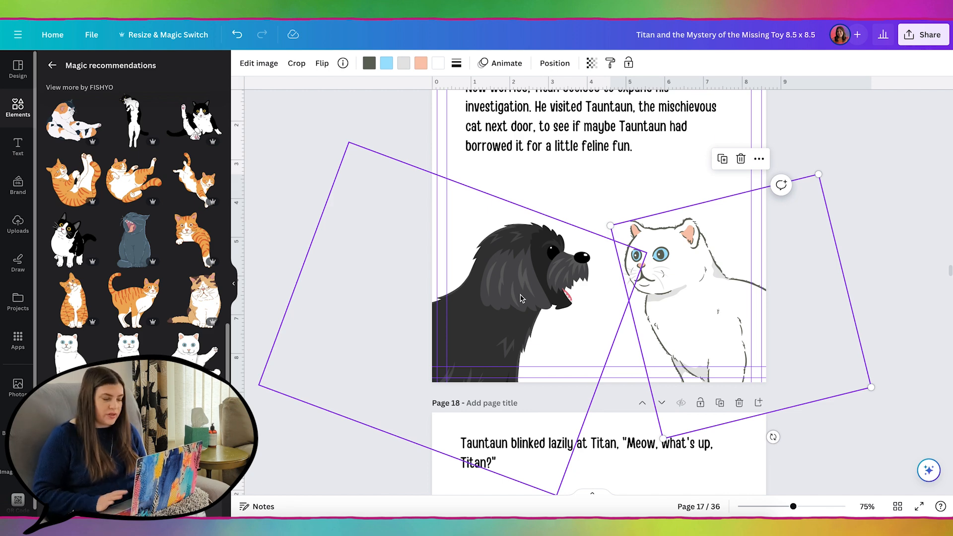
- Recolor the white cat's dark outline to a lighter gray and fine-tune its position opposite Titan
{"action": "left_click", "coordinate": [370, 63]}
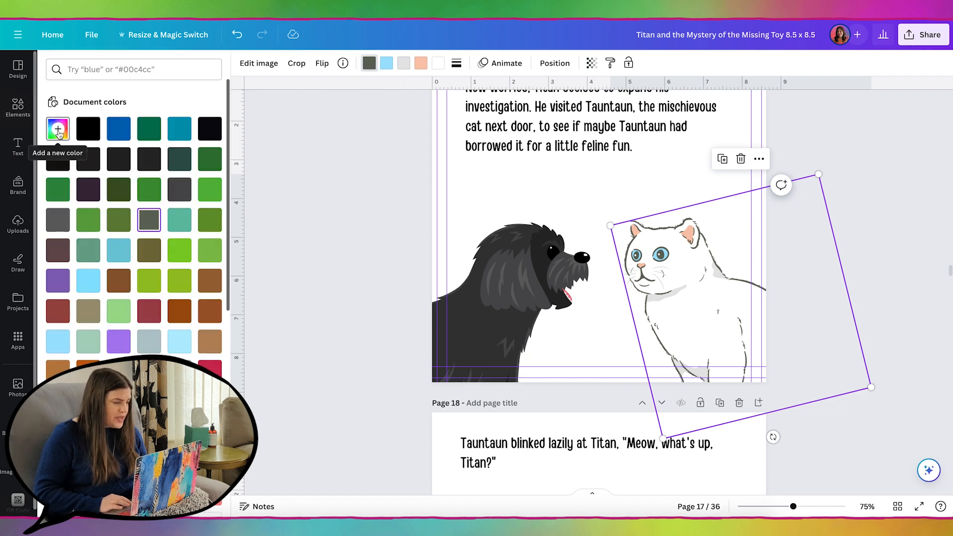
{"action": "left_click", "coordinate": [68, 132]}
{"action": "left_click_drag", "start_coordinate": [69, 189], "coordinate": [55, 179]}
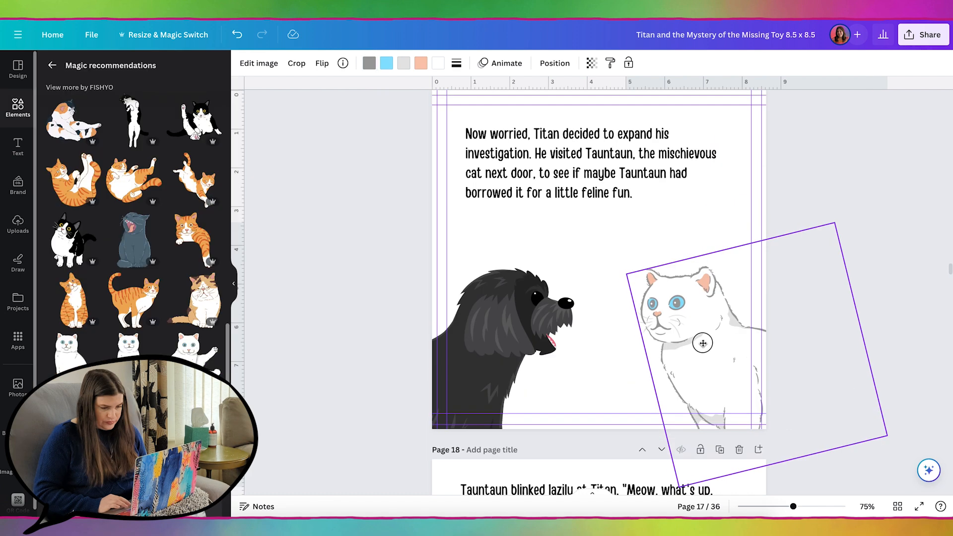
{"action": "left_click_drag", "start_coordinate": [702, 343], "coordinate": [703, 343]}
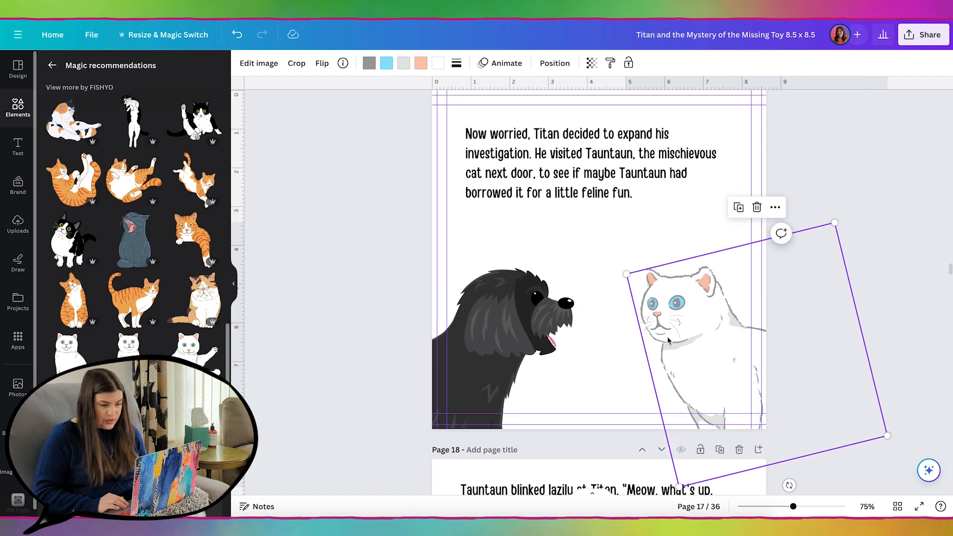
{"action": "left_click", "coordinate": [326, 341]}
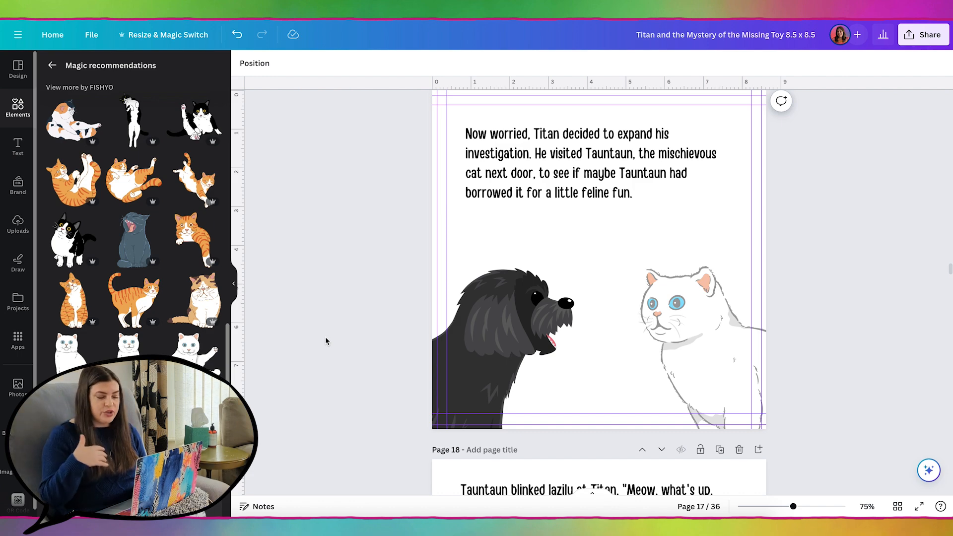
- Copy the monkey, question mark and white speech bubble from page 14 and place them on page 17 between Titan and the cat
{"action": "scroll", "coordinate": [325, 337], "scroll_direction": "up", "scroll_amount": 20}
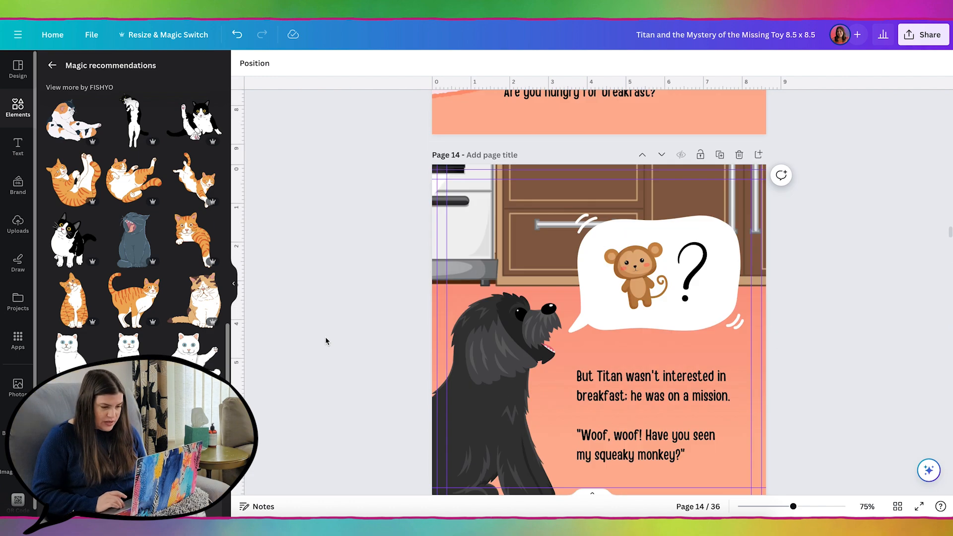
{"action": "scroll", "coordinate": [325, 341], "scroll_direction": "down", "scroll_amount": 12}
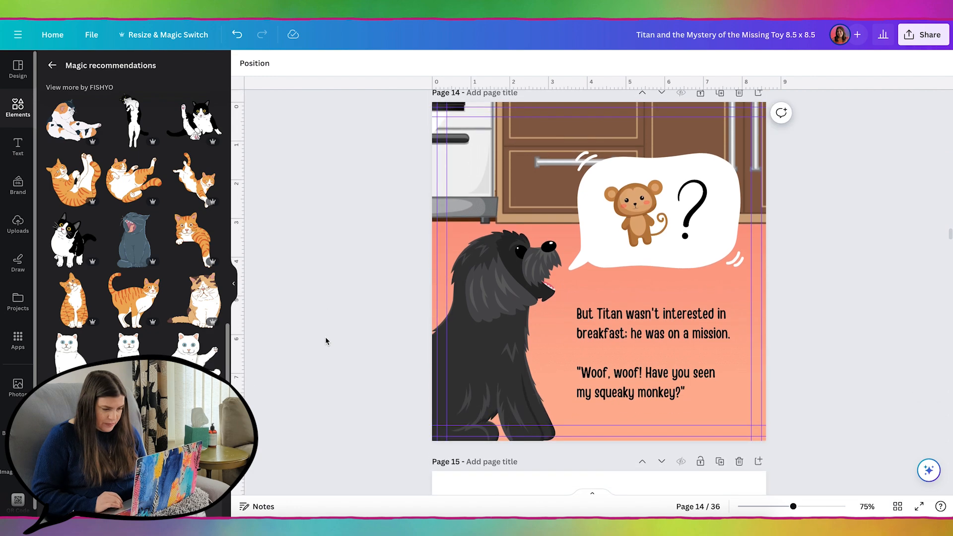
{"action": "left_click", "coordinate": [640, 214]}
{"action": "left_click", "coordinate": [692, 213], "text": "shift"}
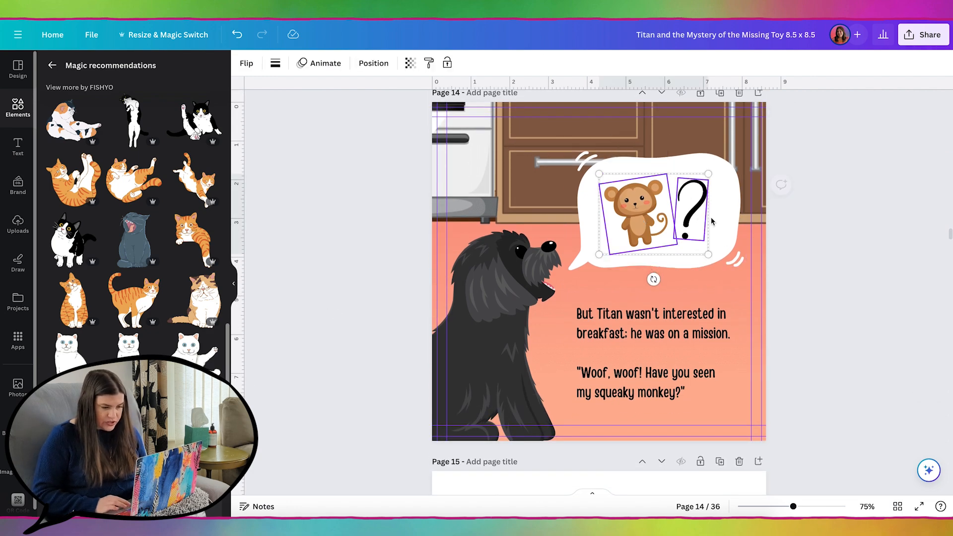
{"action": "left_click", "coordinate": [723, 226], "text": "shift"}
{"action": "scroll", "coordinate": [723, 227], "scroll_direction": "down", "scroll_amount": 15}
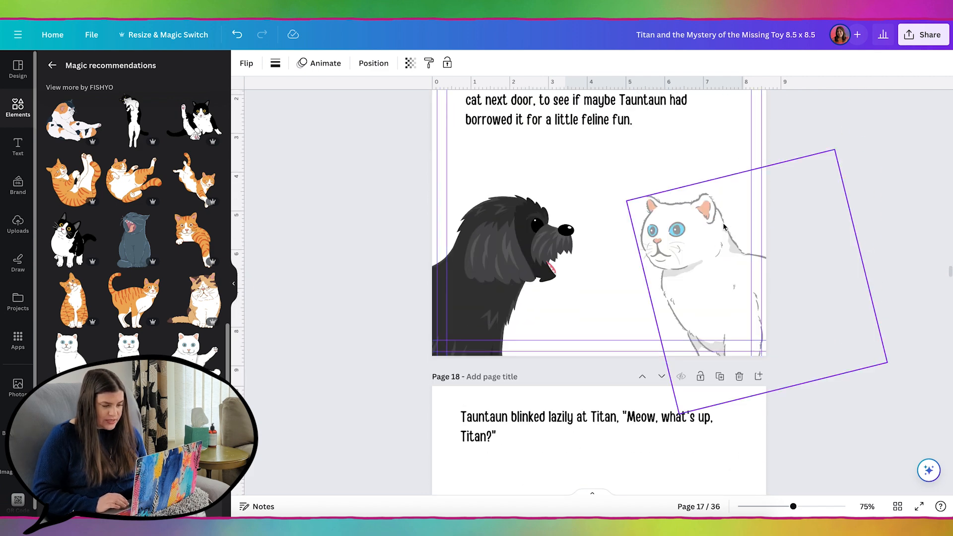
{"action": "key", "text": "ctrl+v"}
{"action": "left_click_drag", "start_coordinate": [683, 144], "coordinate": [664, 212]}
{"action": "left_click", "coordinate": [834, 213]}
{"action": "scroll", "coordinate": [795, 164], "scroll_direction": "up", "scroll_amount": 2}
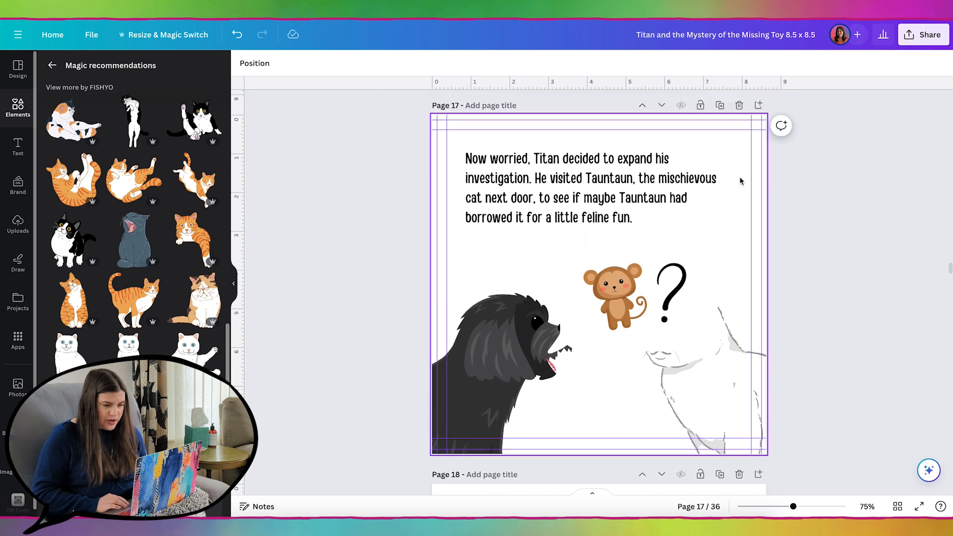
- Fill page 17's background with purple and move the story text to the bottom of the page
{"action": "left_click", "coordinate": [737, 178]}
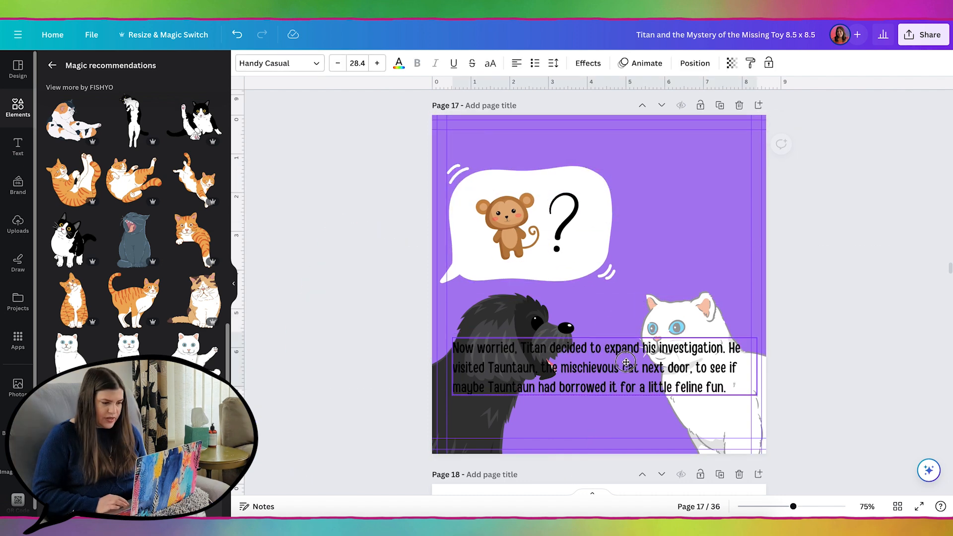
{"action": "left_click_drag", "start_coordinate": [626, 362], "coordinate": [626, 414]}
- Raise Titan, the cat and the speech bubble on page 17, and shift the bubble with its contents to the right
{"action": "left_click", "coordinate": [602, 210]}
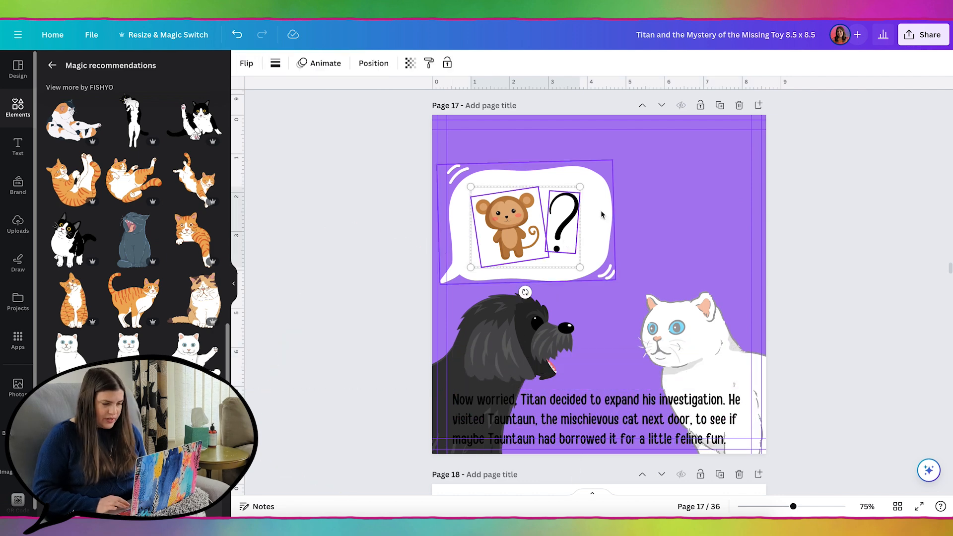
{"action": "left_click_drag", "start_coordinate": [703, 348], "coordinate": [705, 289]}
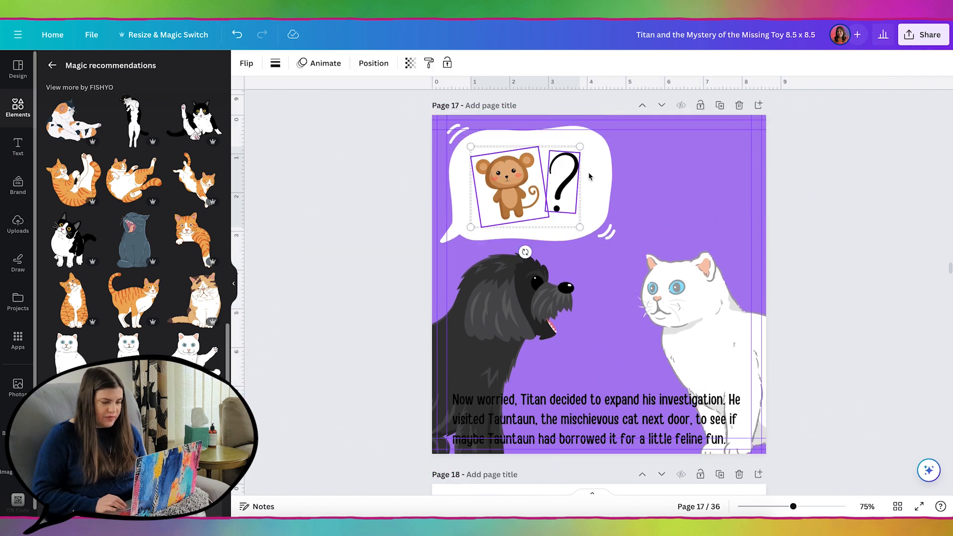
{"action": "left_click", "coordinate": [506, 180]}
{"action": "left_click_drag", "start_coordinate": [506, 179], "coordinate": [578, 185]}
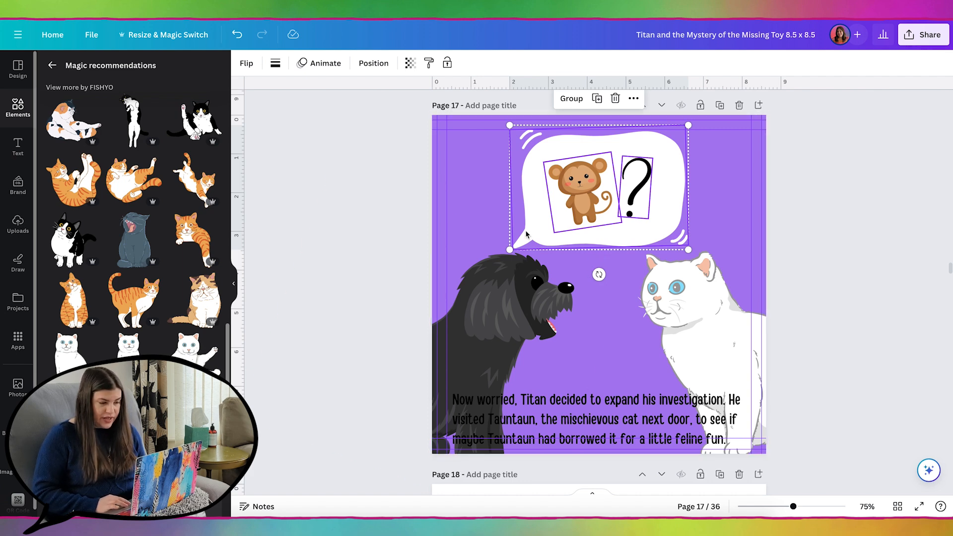
{"action": "left_click", "coordinate": [834, 257]}
- Add the uploaded black frame with the rounded opening, enlarge it to cover page 17's scene and recolor it white
{"action": "left_click", "coordinate": [18, 223]}
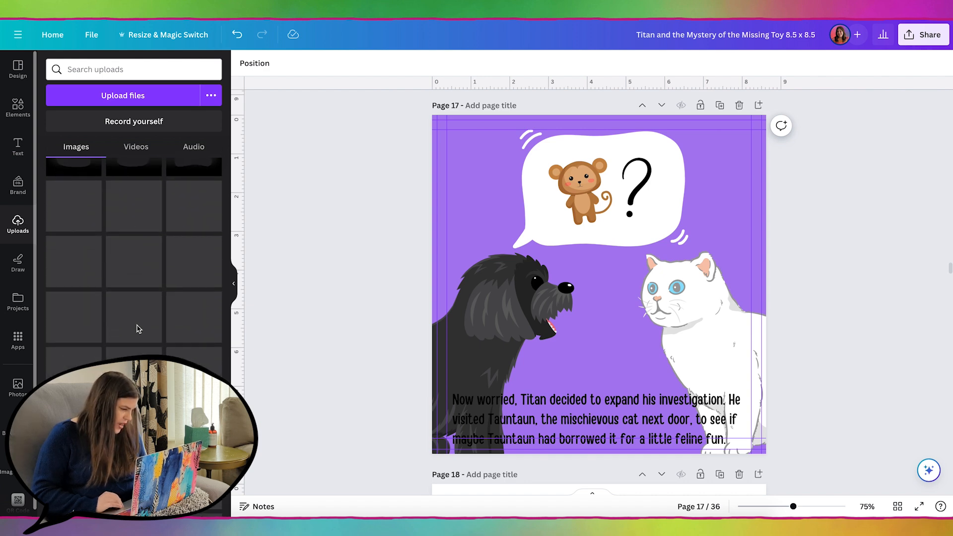
{"action": "left_click", "coordinate": [138, 329]}
{"action": "left_click_drag", "start_coordinate": [709, 385], "coordinate": [828, 416]}
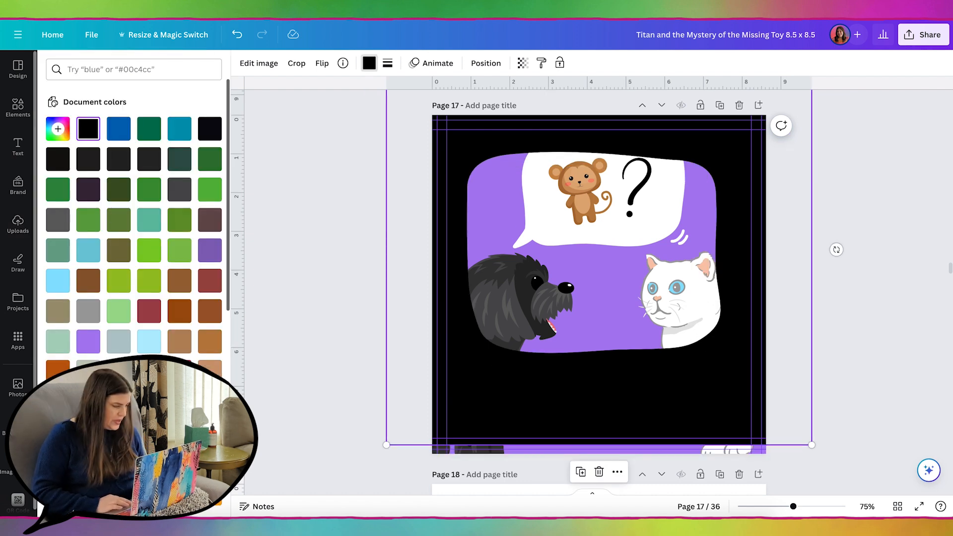
{"action": "scroll", "coordinate": [134, 248], "scroll_direction": "down", "scroll_amount": 3}
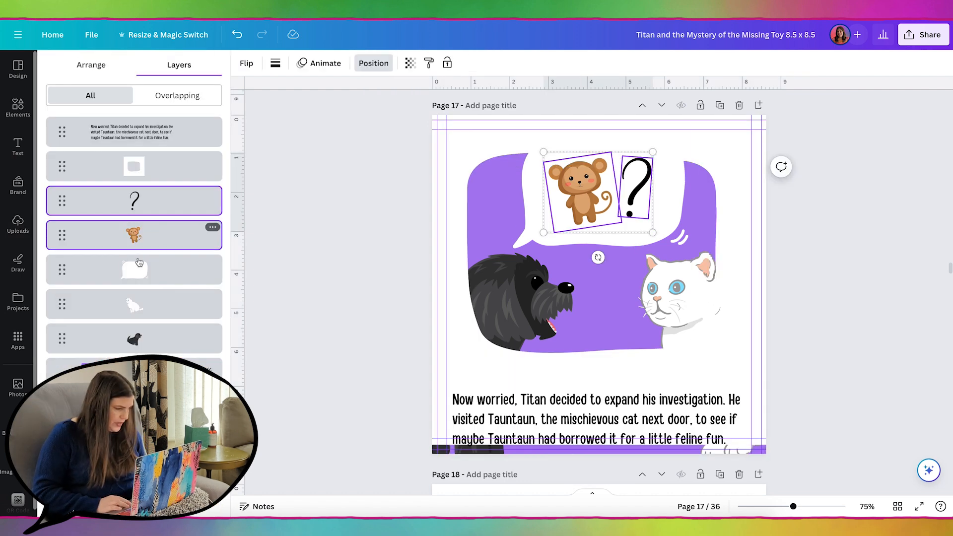
- Shrink the speech bubble, monkey, question mark, cat and Titan together and position them inside the frame's rounded opening
{"action": "left_click", "coordinate": [134, 269], "text": "shift"}
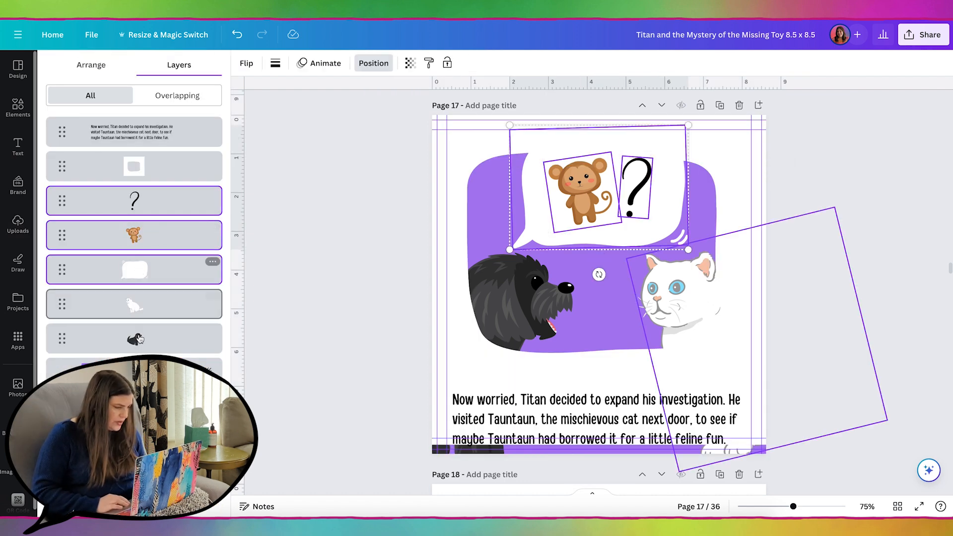
{"action": "left_click", "coordinate": [135, 308], "text": "shift"}
{"action": "left_click", "coordinate": [152, 338], "text": "shift"}
{"action": "left_click_drag", "start_coordinate": [887, 124], "coordinate": [800, 225]}
{"action": "left_click_drag", "start_coordinate": [627, 325], "coordinate": [666, 279]}
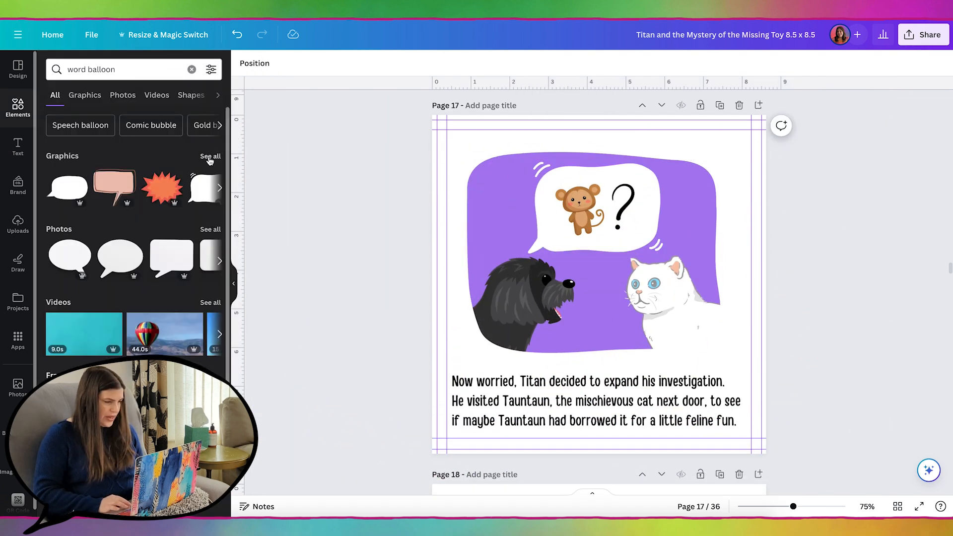
- Replace page 17's speech bubble with a round white word balloon behind the monkey and question mark
{"action": "left_click", "coordinate": [210, 156]}
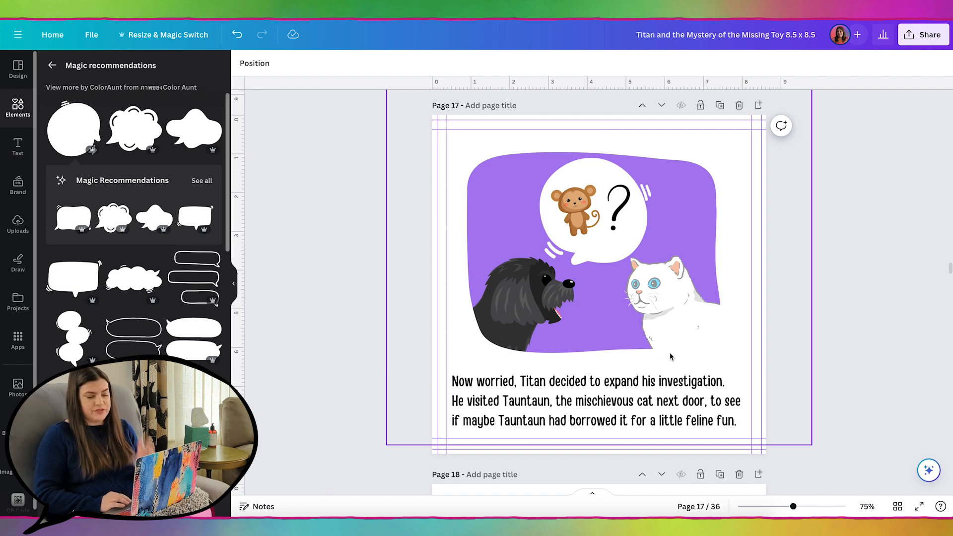
- Search the graphics for "curve" and add the thick, tapered curved shape to page 17
{"action": "left_click", "coordinate": [15, 106]}
{"action": "left_click", "coordinate": [104, 69]}
{"action": "type", "text": "cur"}
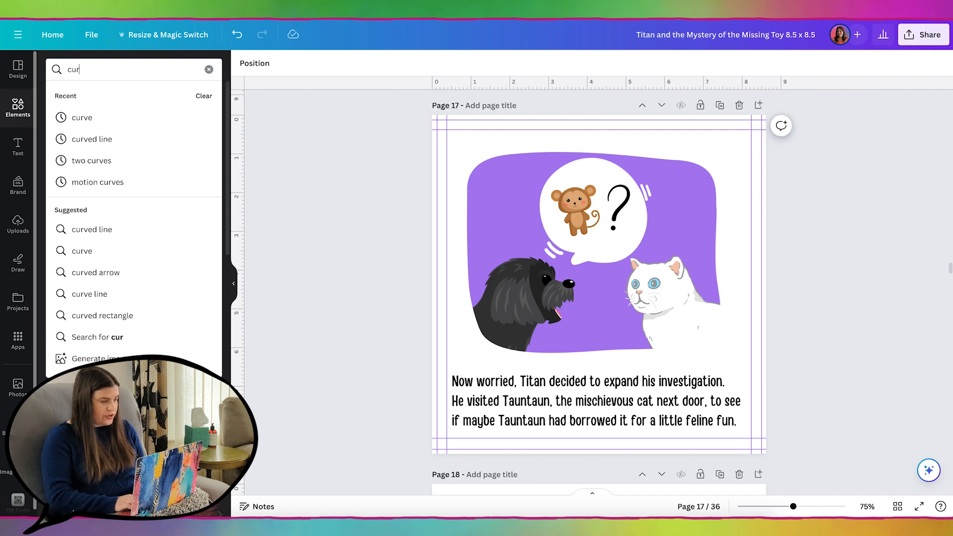
{"action": "type", "text": "ve"}
{"action": "key", "text": "Return"}
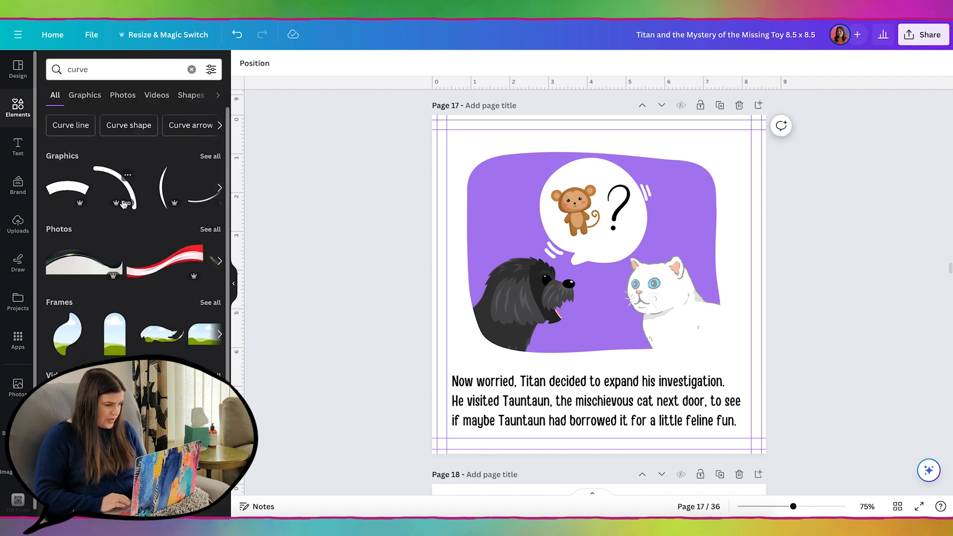
{"action": "left_click", "coordinate": [210, 156]}
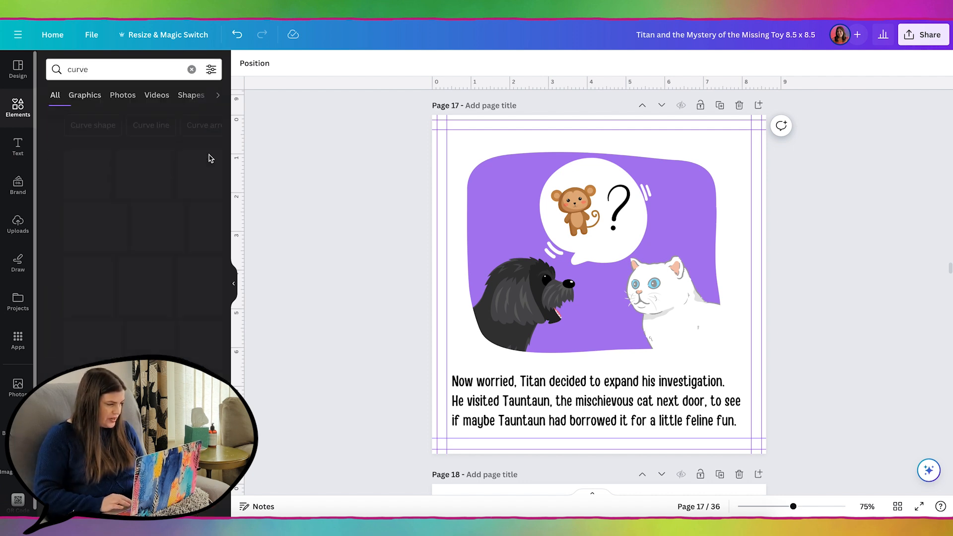
{"action": "scroll", "coordinate": [131, 315], "scroll_direction": "down", "scroll_amount": 2}
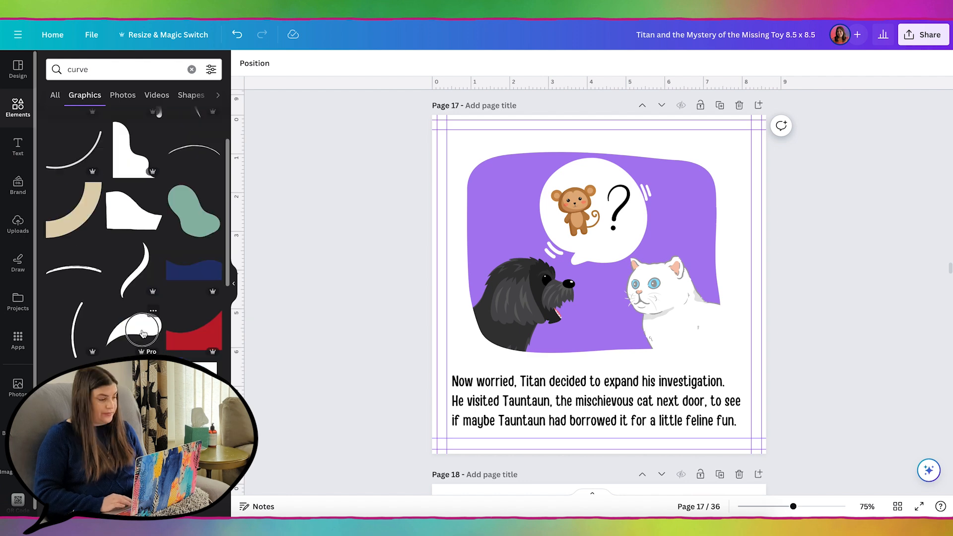
{"action": "left_click", "coordinate": [134, 325]}
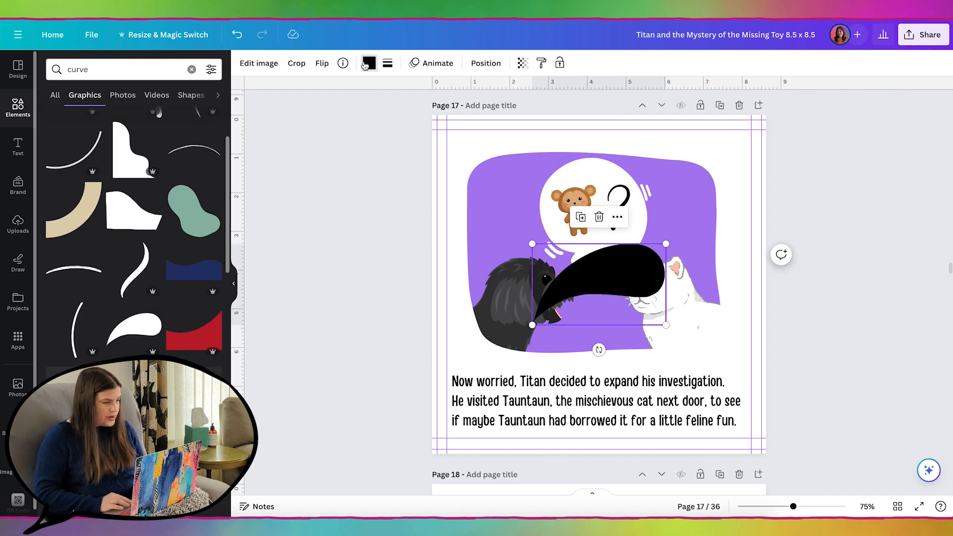
- Recolor the curved shape light gray #E6E6E6 by sampling the color from the cat's shading
{"action": "left_click", "coordinate": [369, 63]}
{"action": "left_click", "coordinate": [58, 130]}
{"action": "left_click", "coordinate": [193, 240]}
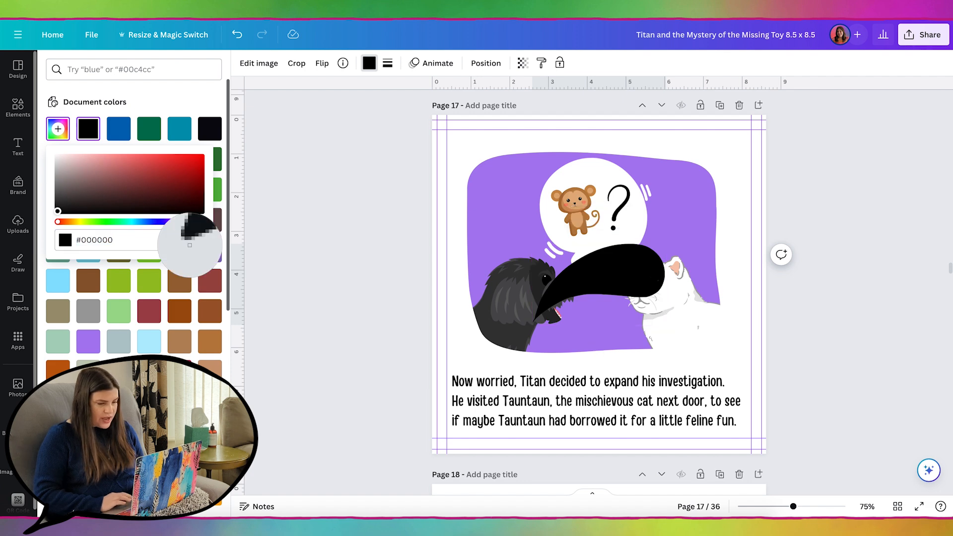
{"action": "left_click", "coordinate": [663, 304]}
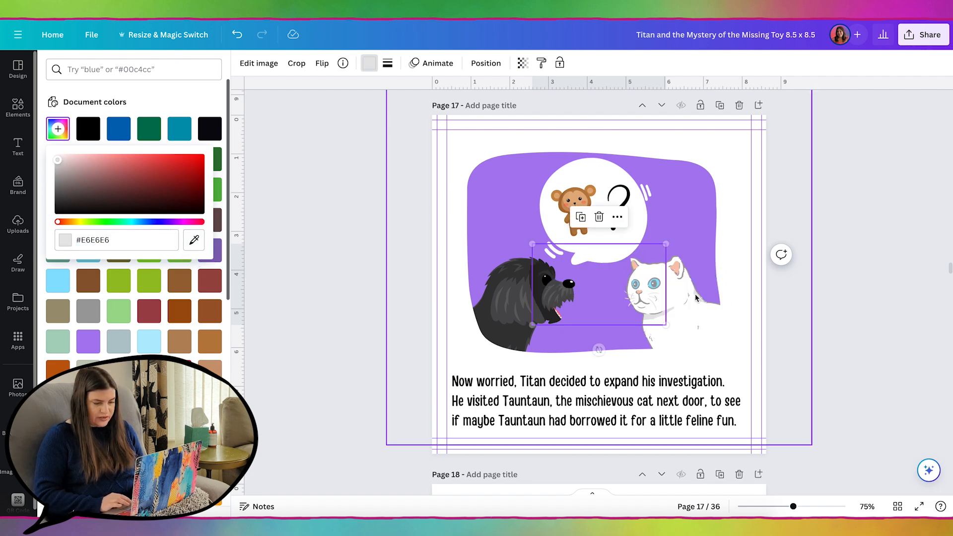
- Rotate the gray curved shape and position it over the cat's lower body as shading
{"action": "left_click_drag", "start_coordinate": [599, 349], "coordinate": [590, 227]}
{"action": "left_click_drag", "start_coordinate": [591, 299], "coordinate": [736, 380]}
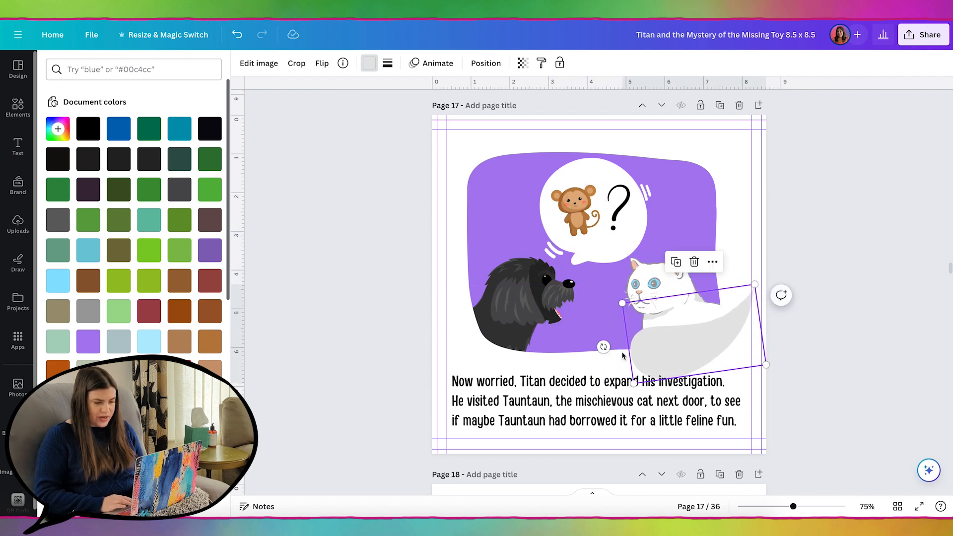
{"action": "left_click_drag", "start_coordinate": [603, 346], "coordinate": [610, 371]}
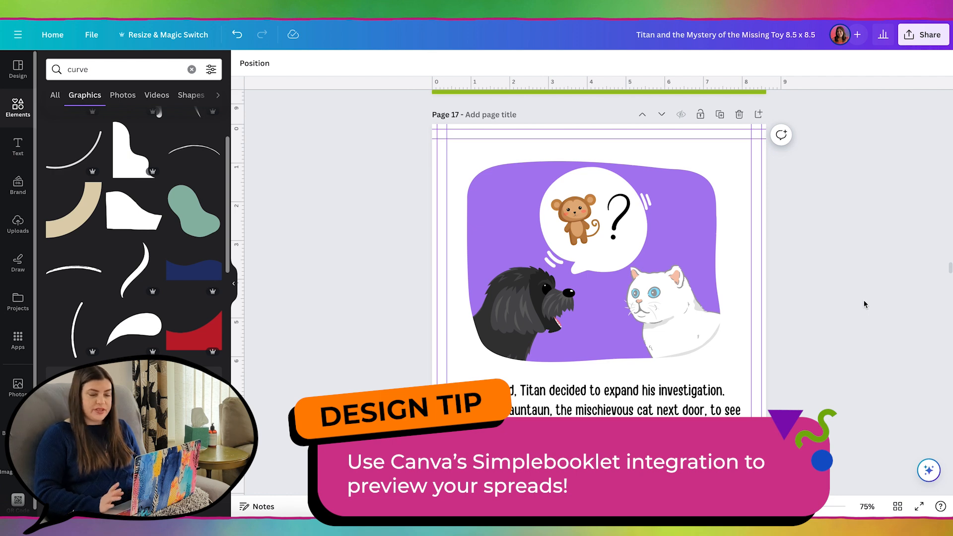
- Publish all 36 pages of the book to Simplebooklet Flip
{"action": "left_click", "coordinate": [918, 42]}
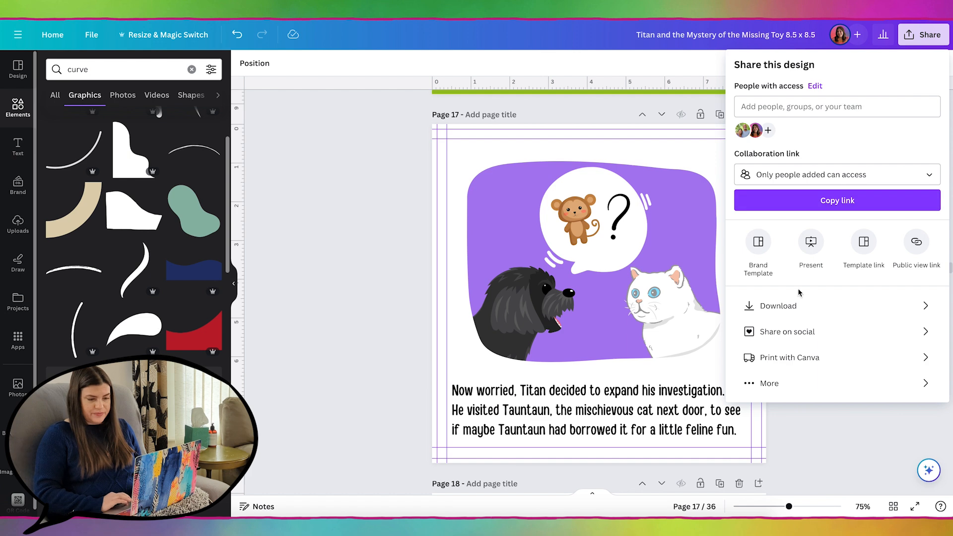
{"action": "left_click", "coordinate": [782, 384]}
{"action": "scroll", "coordinate": [781, 385], "scroll_direction": "down", "scroll_amount": 8}
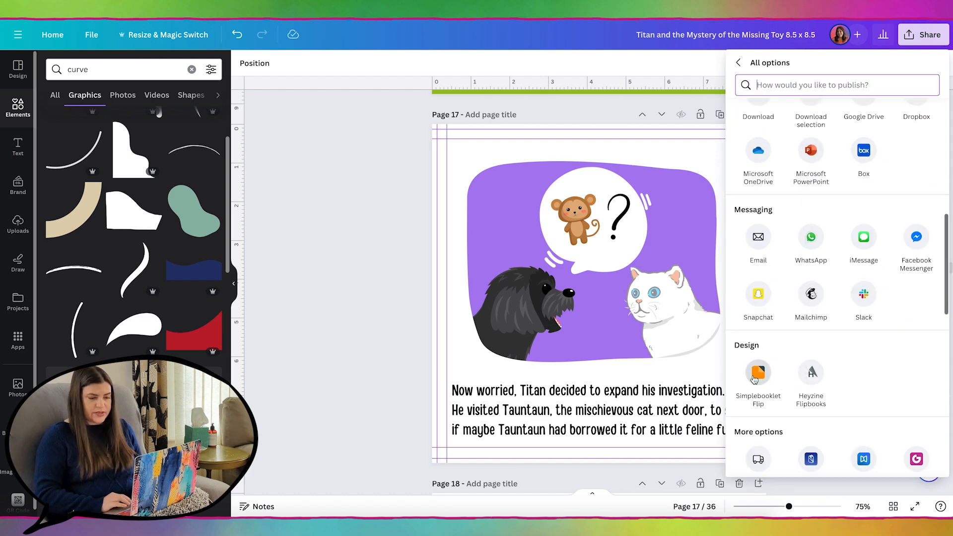
{"action": "left_click", "coordinate": [758, 372]}
{"action": "left_click", "coordinate": [918, 119]}
{"action": "left_click", "coordinate": [922, 152]}
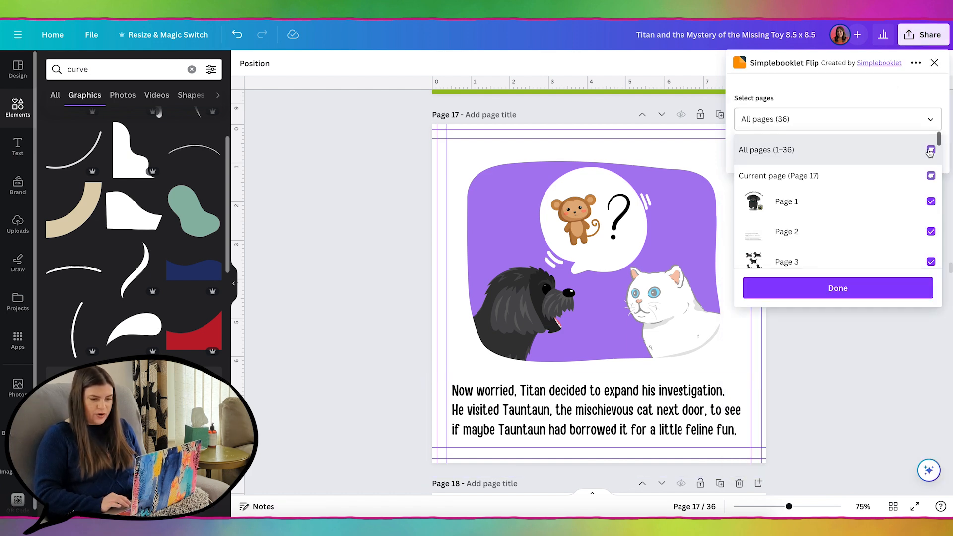
{"action": "left_click", "coordinate": [837, 295]}
{"action": "left_click", "coordinate": [835, 156]}
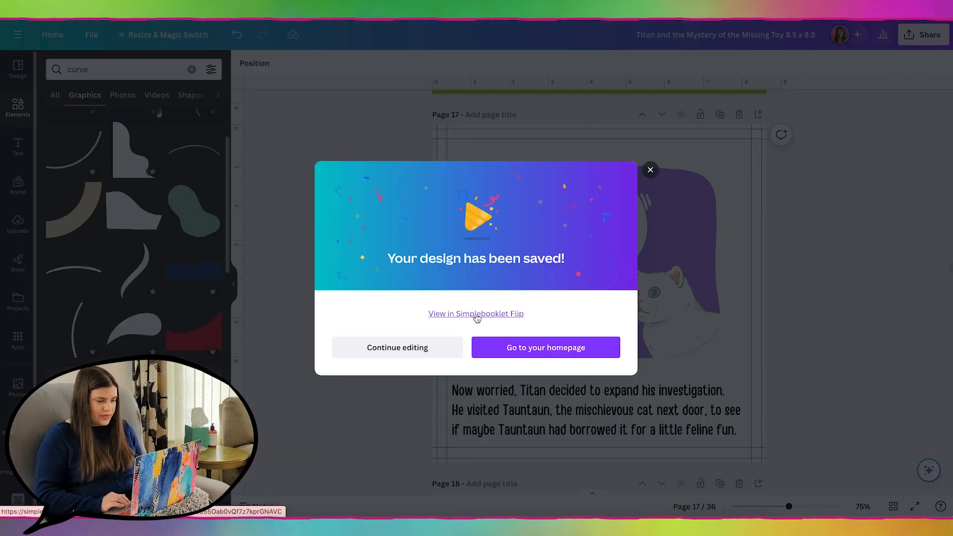
- View the published booklet in Simplebooklet and turn to the spread of pages 16 and 17
{"action": "left_click", "coordinate": [476, 314]}
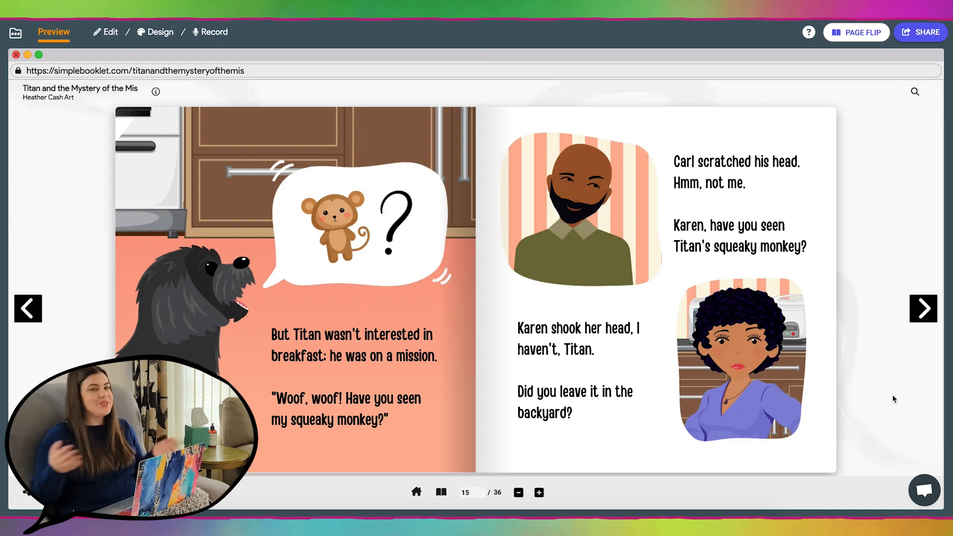
{"action": "key", "text": "Right"}
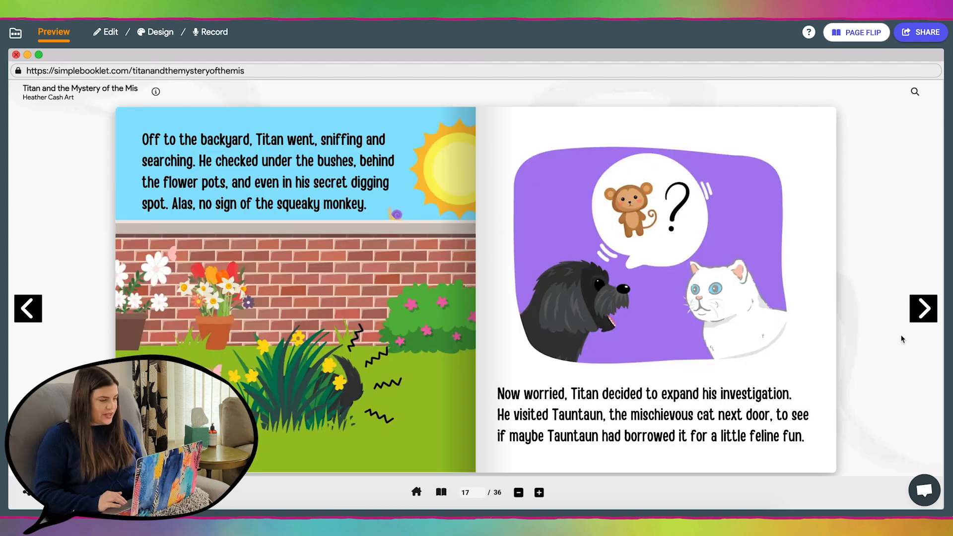